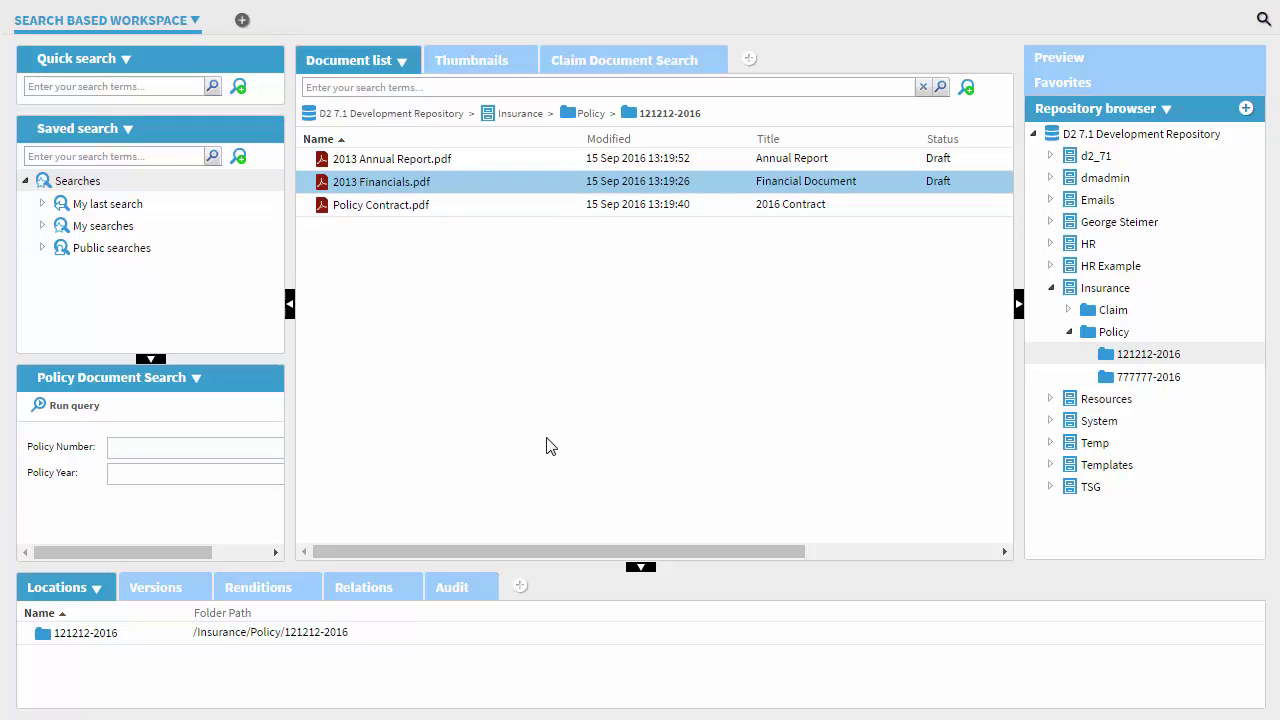
Examine the actions available for 2013 Annual Report.pdf, including its Properties command
{"action": "left_click", "coordinate": [438, 161]}
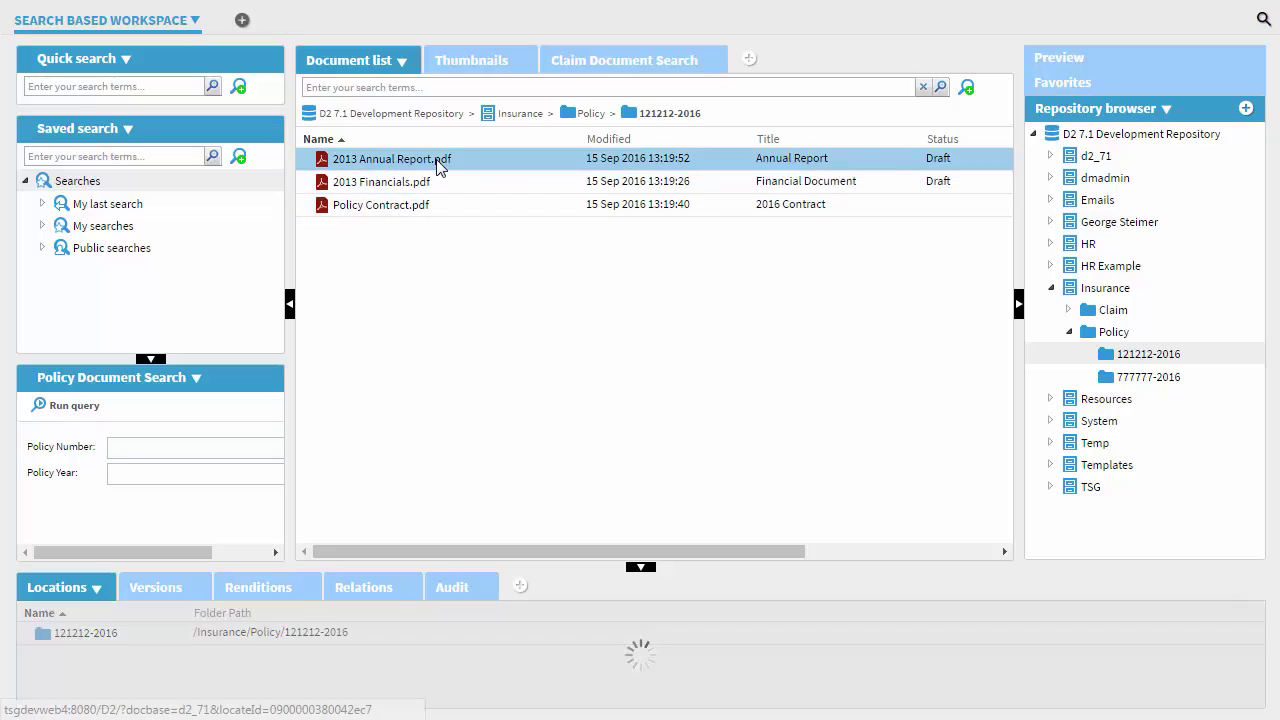
{"action": "left_click", "coordinate": [447, 190]}
{"action": "left_click", "coordinate": [823, 164]}
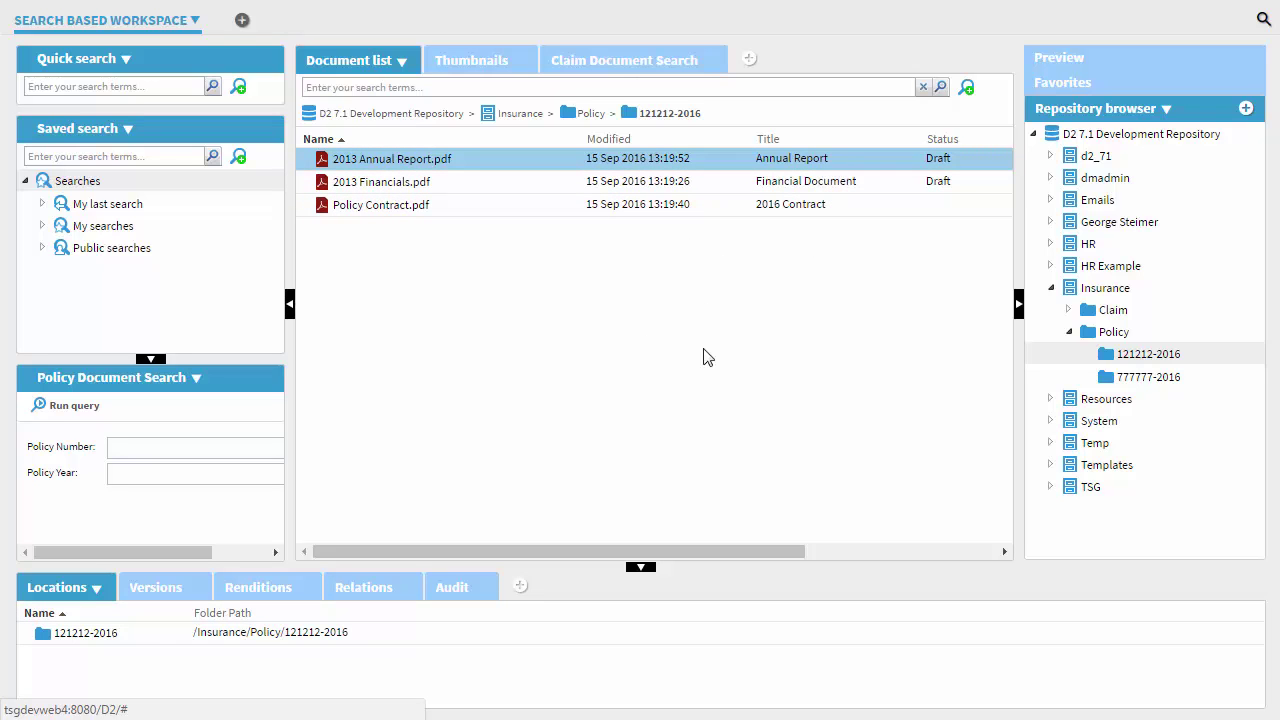
{"action": "left_click", "coordinate": [417, 182], "text": "ctrl"}
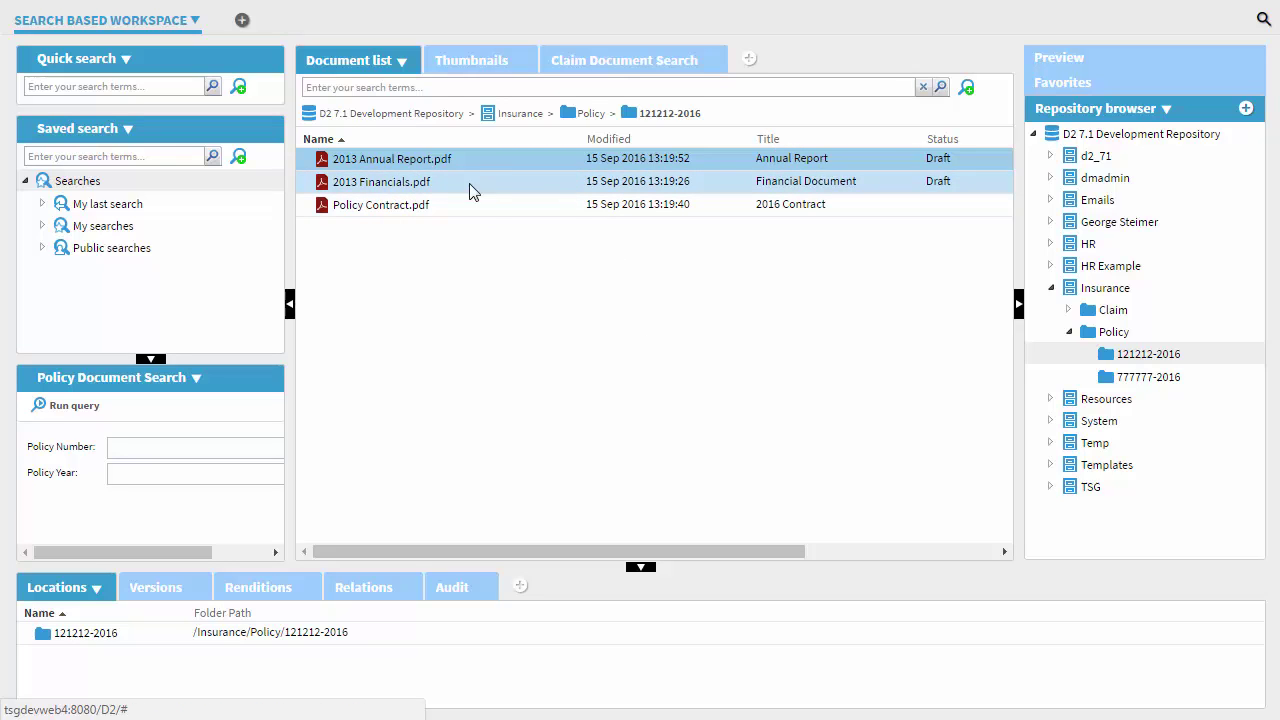
{"action": "right_click", "coordinate": [435, 172]}
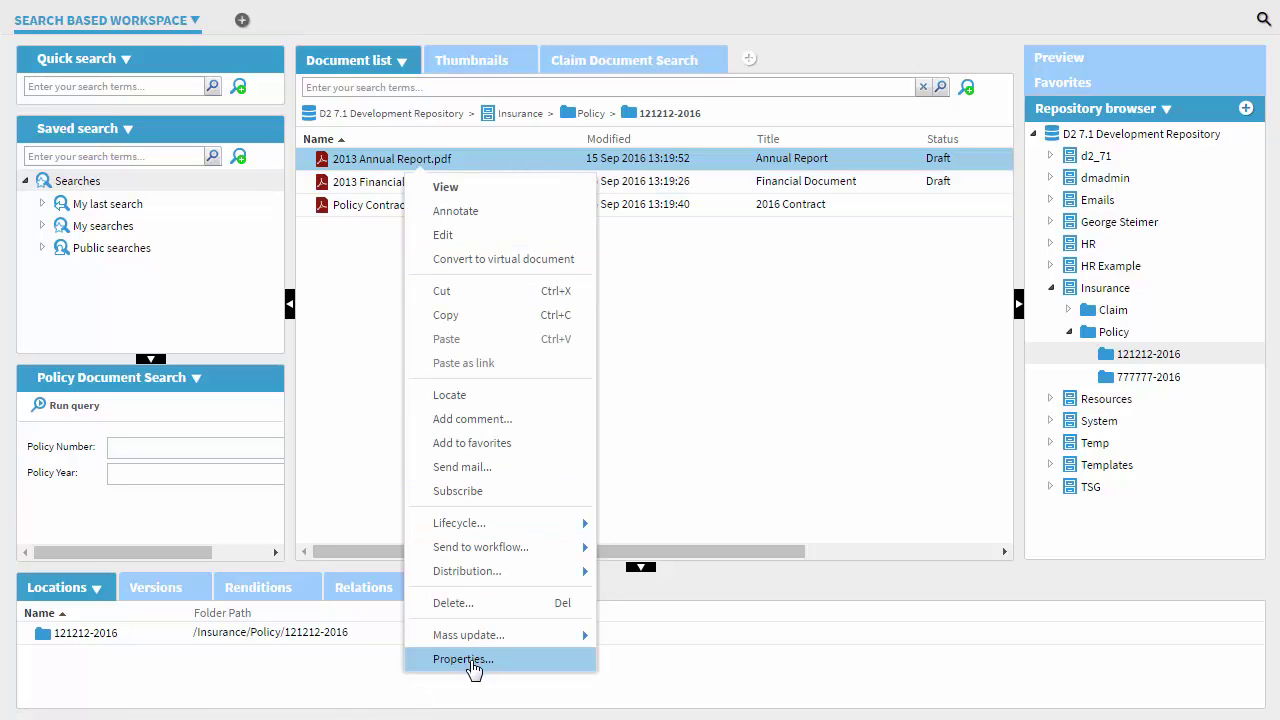
{"action": "left_click", "coordinate": [717, 389]}
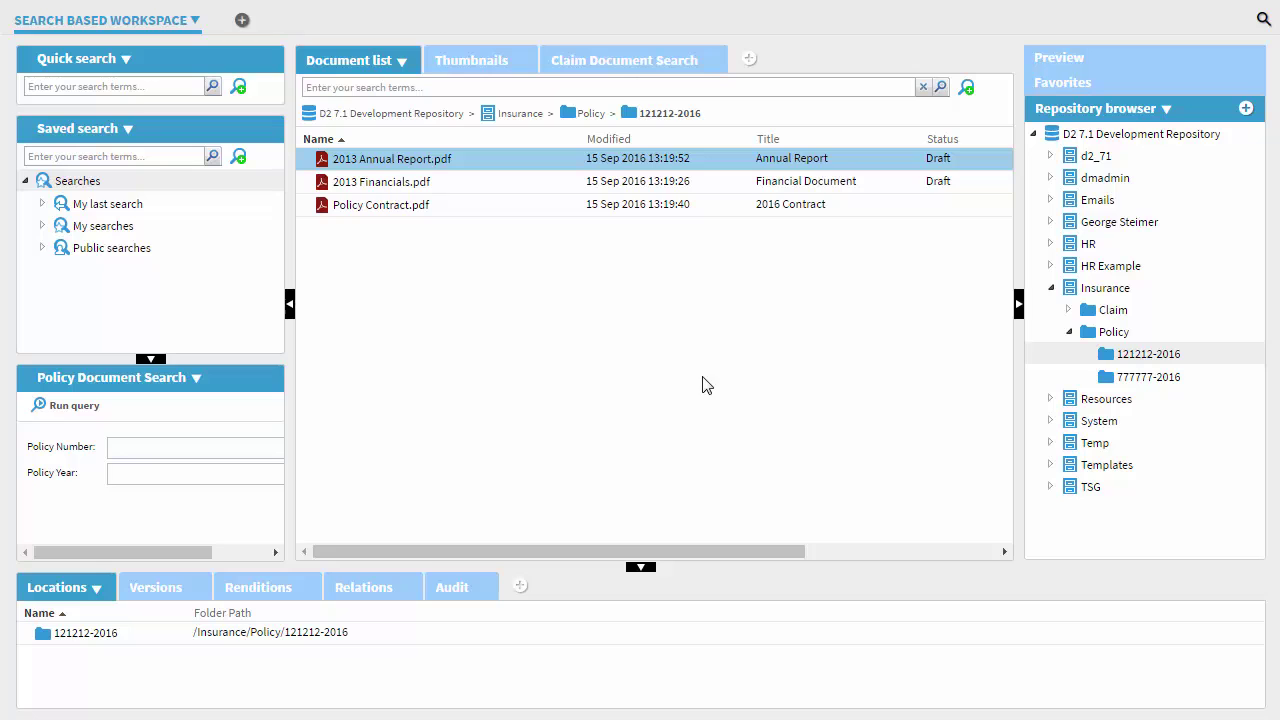
Open the Base Document Properties mass update for 2013 Annual Report.pdf and 2013 Financials.pdf together
{"action": "left_click", "coordinate": [352, 192]}
{"action": "left_click", "coordinate": [406, 166]}
{"action": "left_click", "coordinate": [408, 190]}
{"action": "left_click", "coordinate": [405, 165]}
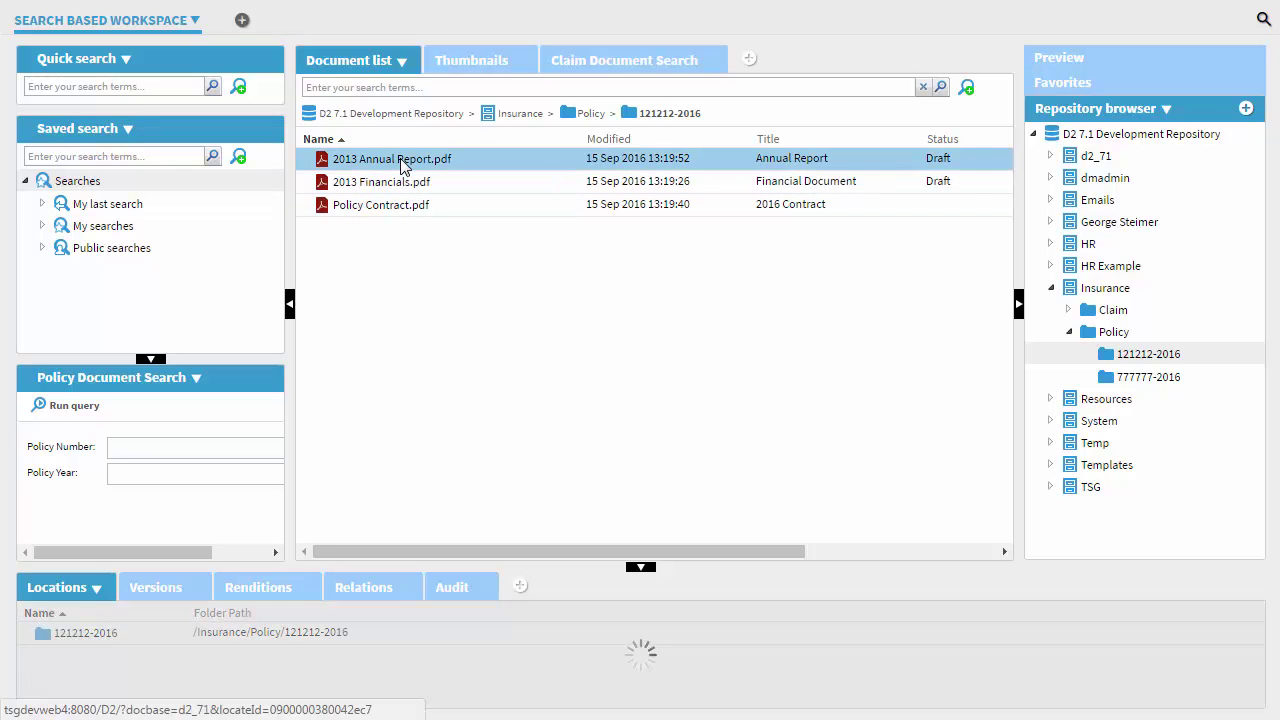
{"action": "left_click", "coordinate": [404, 180]}
{"action": "left_click", "coordinate": [403, 166]}
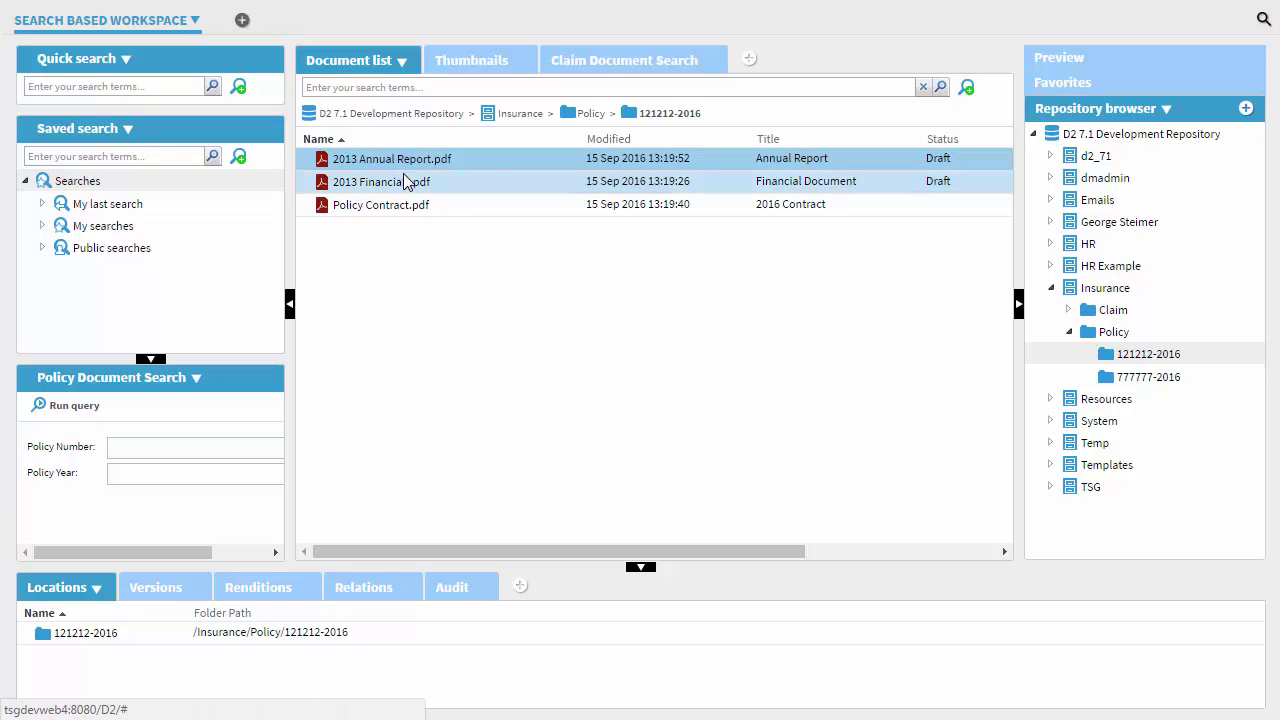
{"action": "left_click", "coordinate": [398, 182], "text": "shift"}
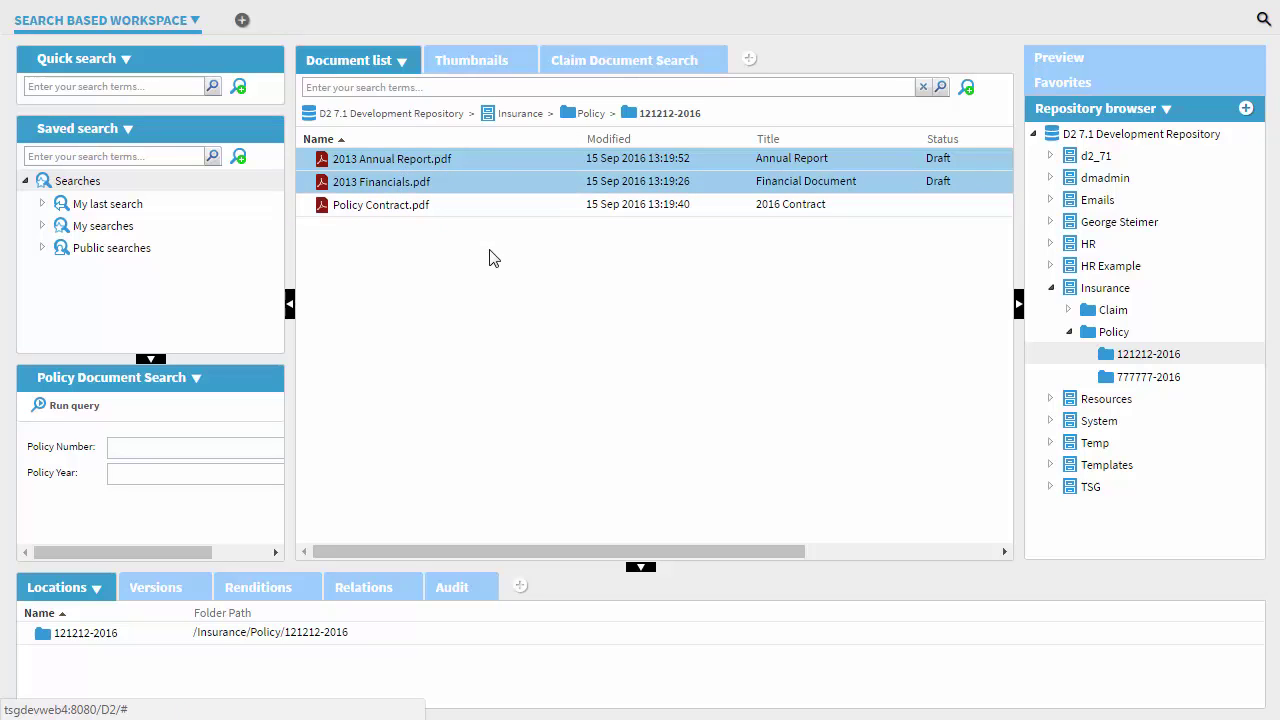
{"action": "right_click", "coordinate": [484, 164]}
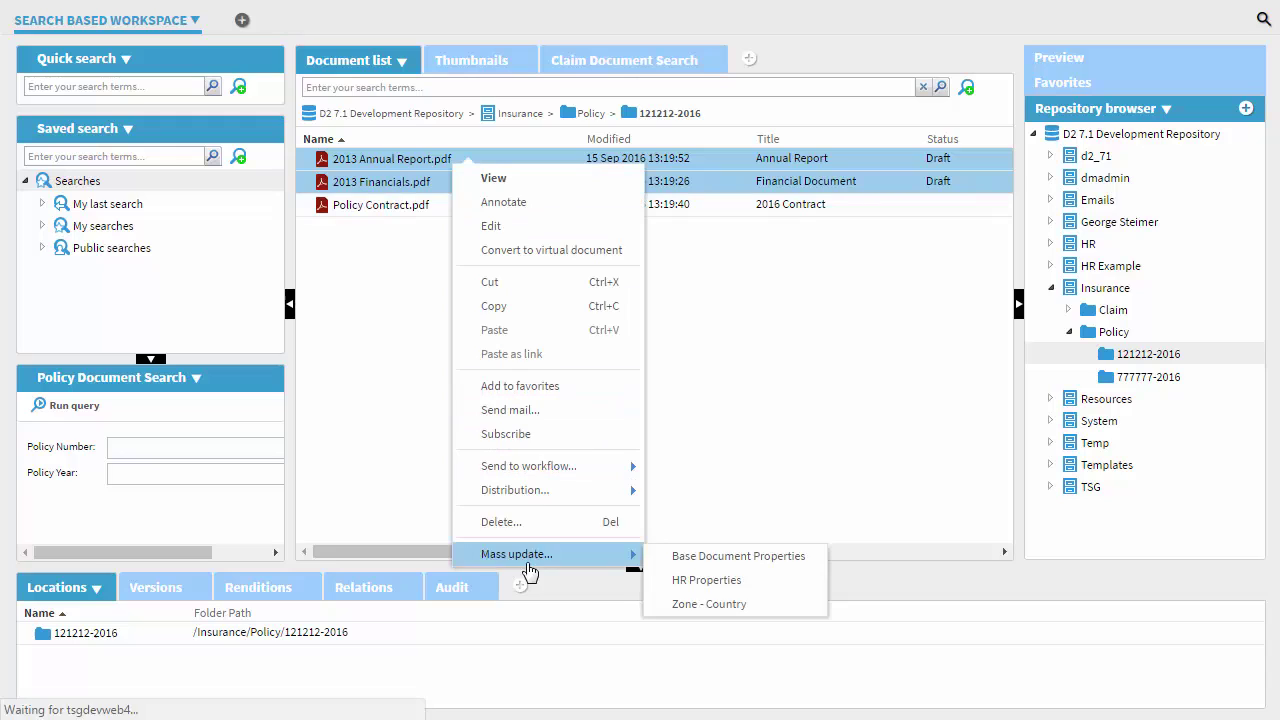
{"action": "mouse_move", "coordinate": [516, 561]}
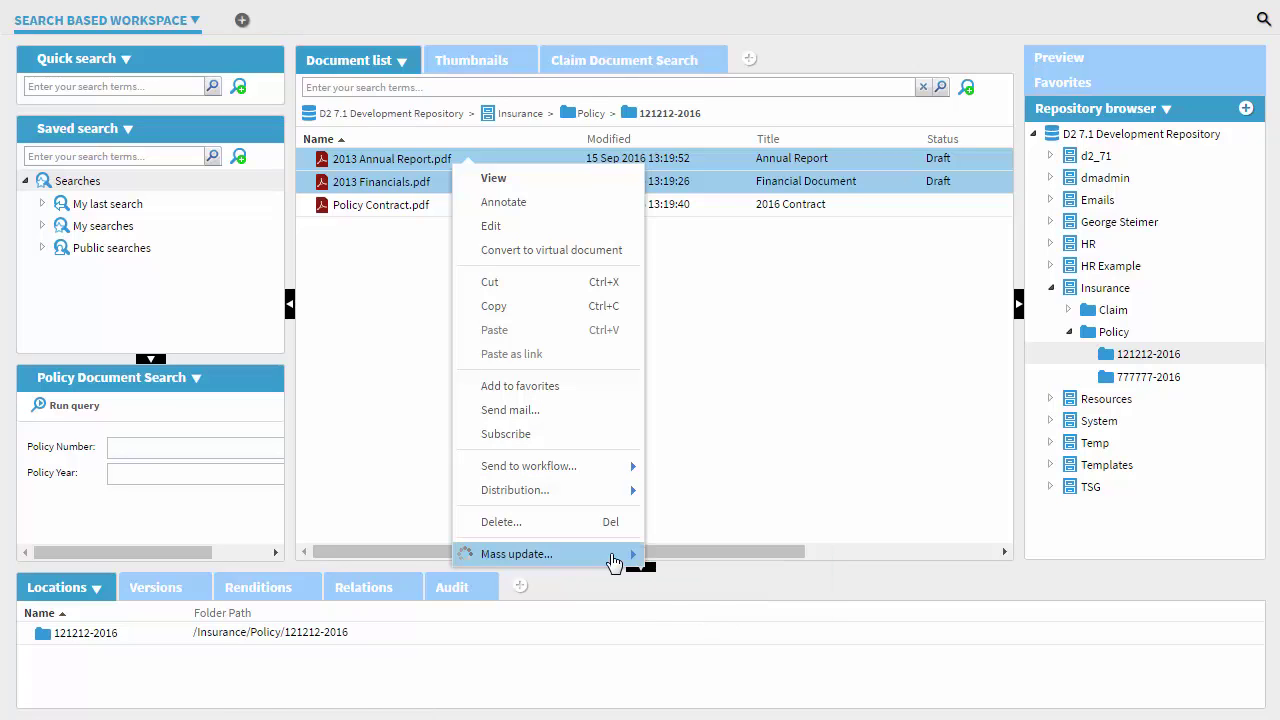
{"action": "mouse_move", "coordinate": [613, 563]}
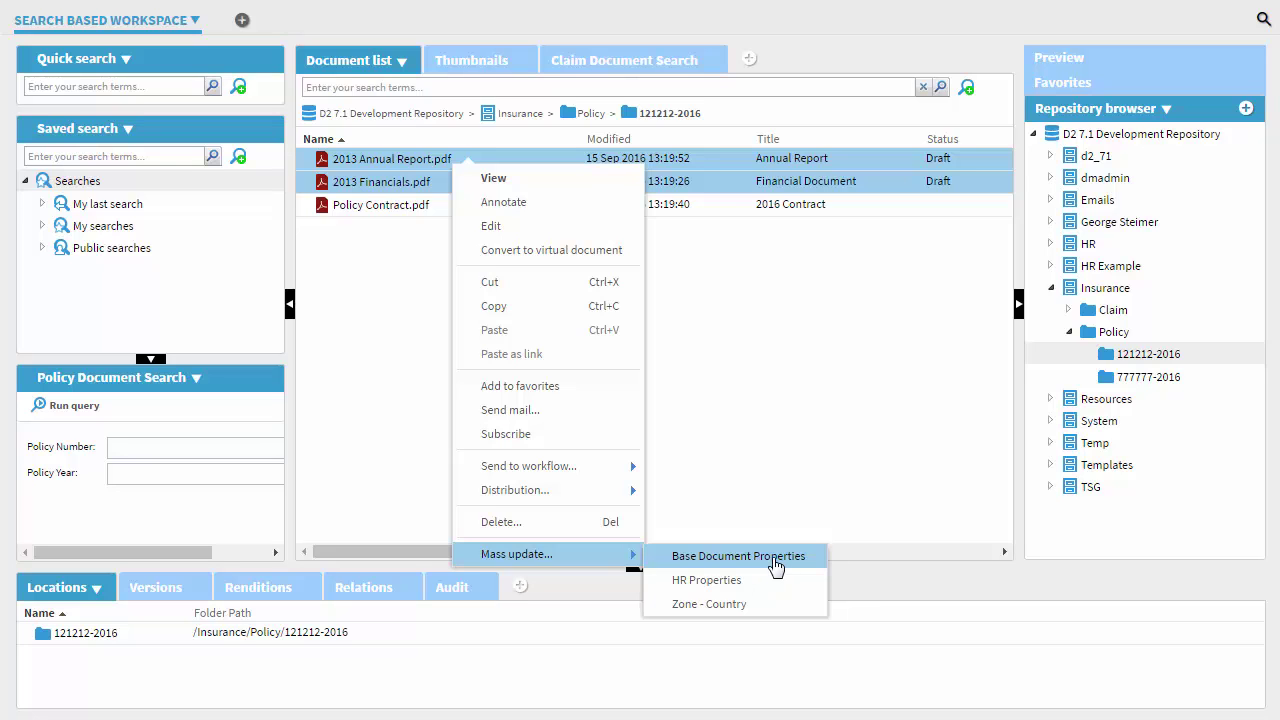
{"action": "left_click", "coordinate": [776, 566]}
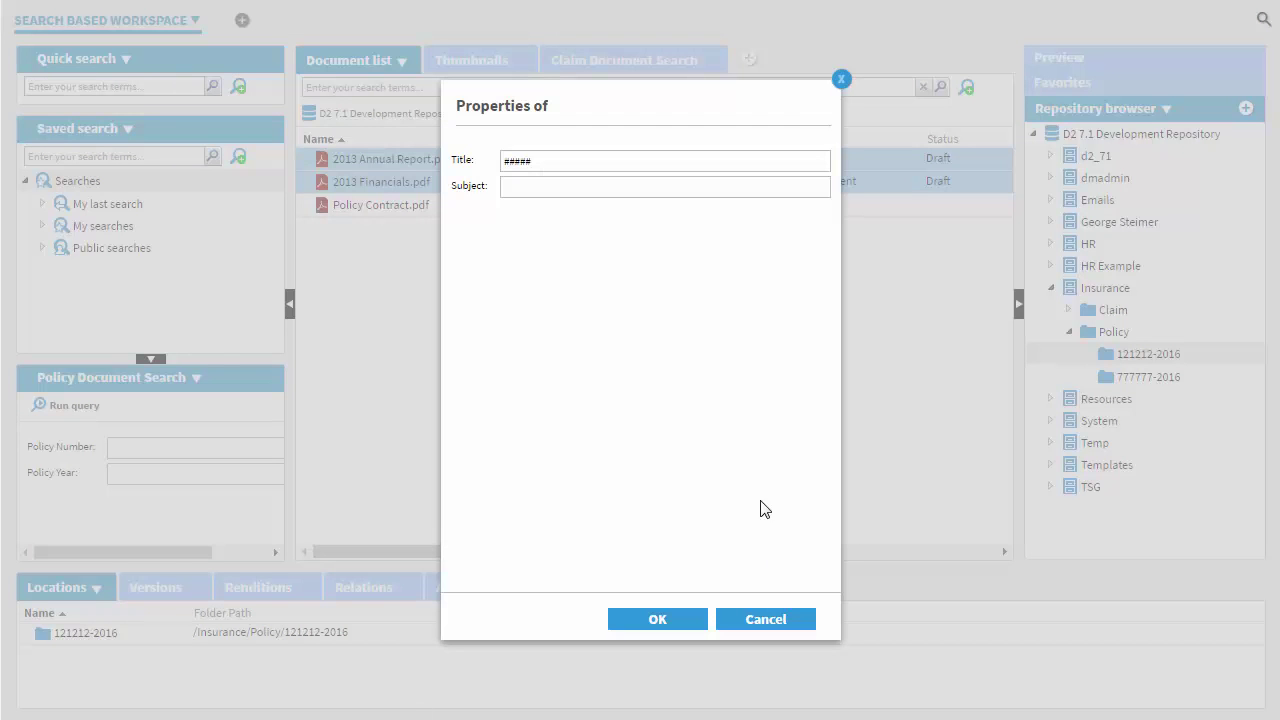
Set the shared title of both documents to "Reports and Financials" and apply the mass update
{"action": "left_click_drag", "start_coordinate": [600, 106], "coordinate": [606, 143]}
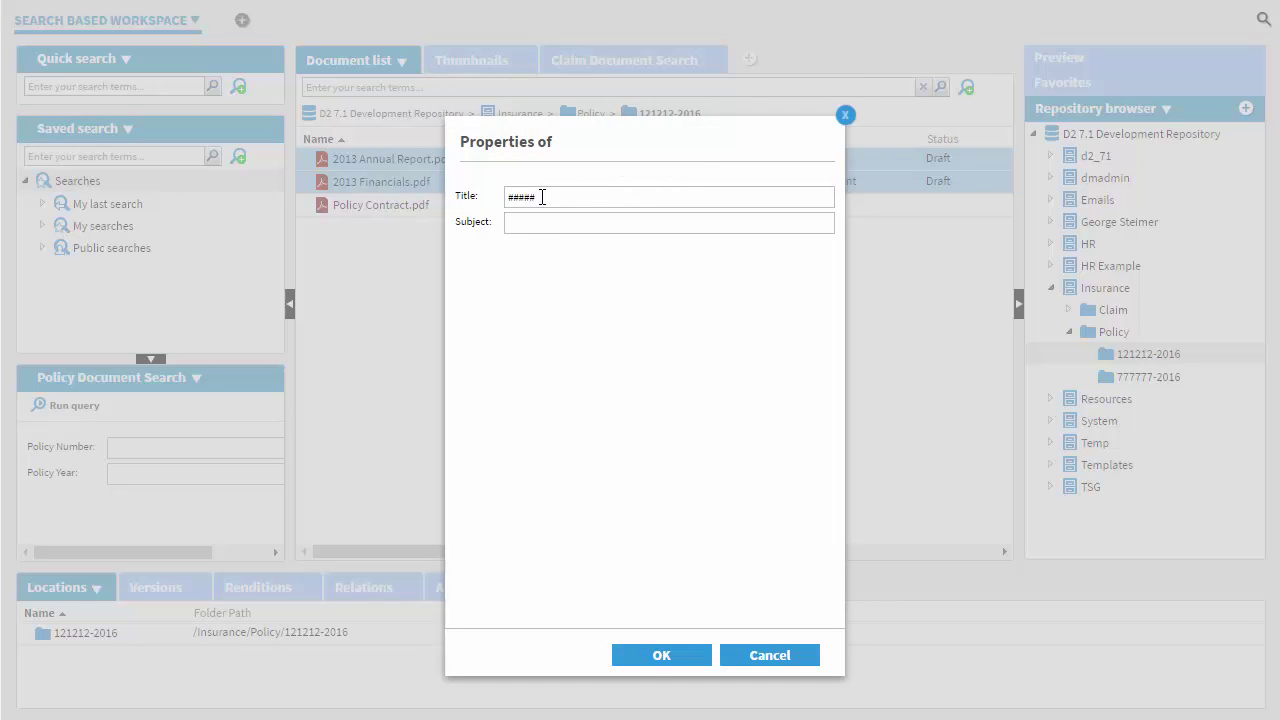
{"action": "left_click_drag", "start_coordinate": [541, 197], "coordinate": [508, 198]}
{"action": "left_click", "coordinate": [550, 199]}
{"action": "mouse_move", "coordinate": [628, 159]}
{"action": "left_mouse_down"}
{"action": "mouse_move", "coordinate": [634, 243]}
{"action": "mouse_move", "coordinate": [634, 189]}
{"action": "mouse_move", "coordinate": [616, 151]}
{"action": "left_mouse_up"}
{"action": "double_click", "coordinate": [505, 205]}
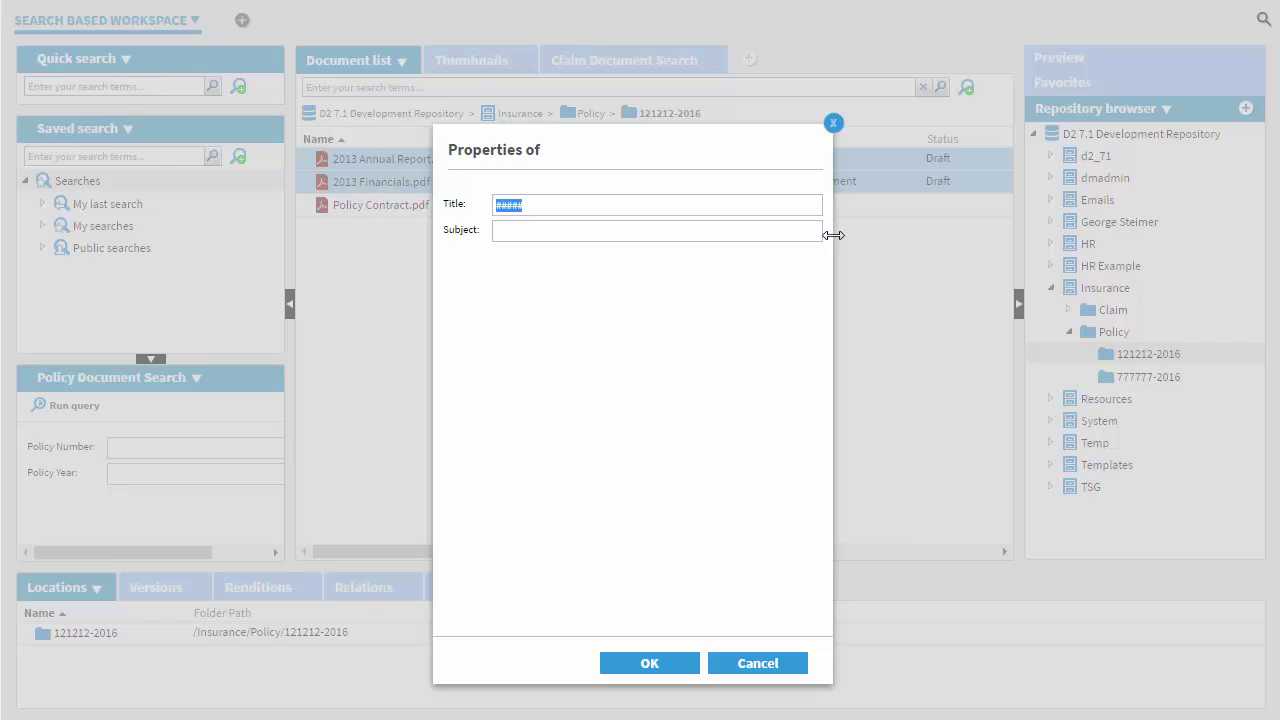
{"action": "type", "text": "Reports and Financials"}
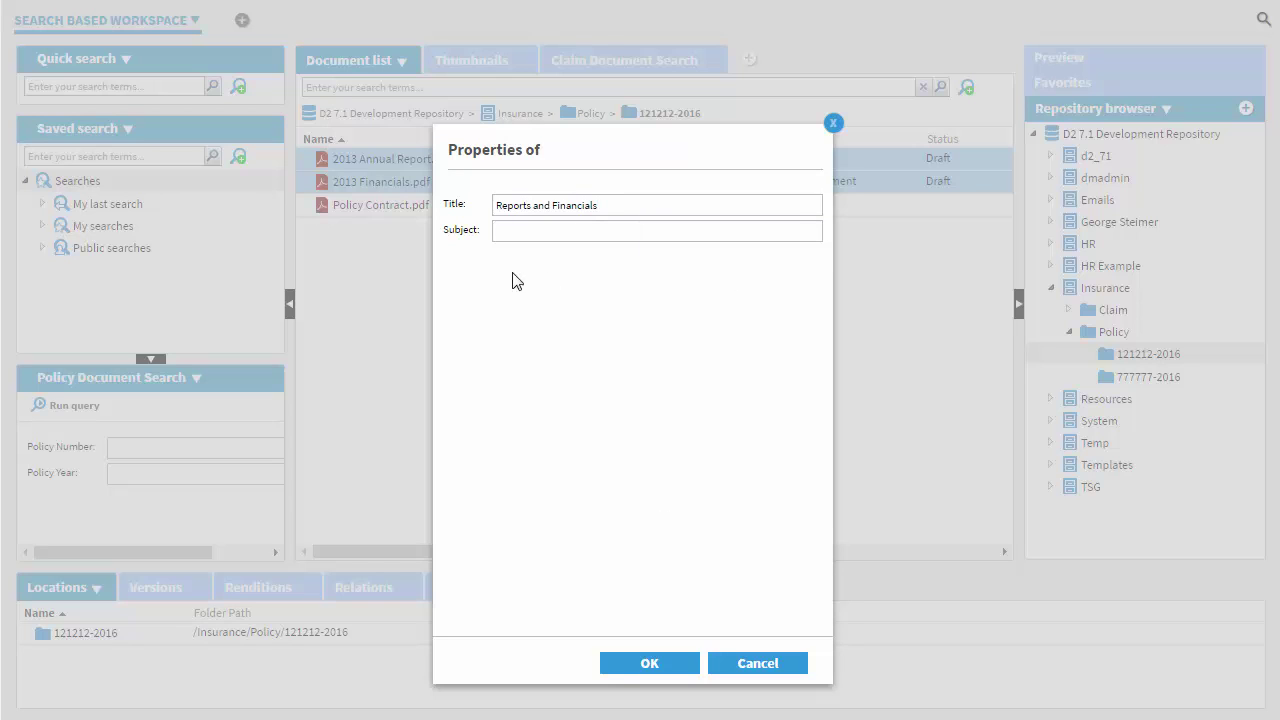
{"action": "left_click", "coordinate": [641, 668]}
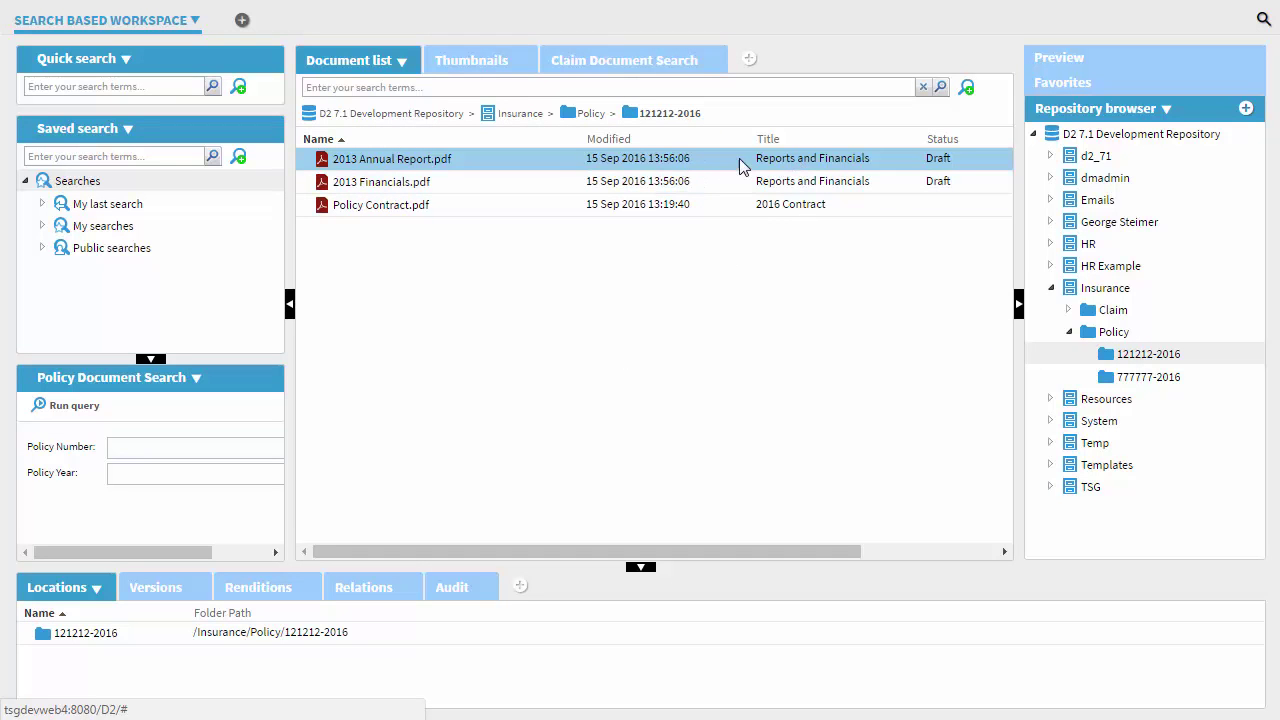
{"action": "left_click", "coordinate": [830, 186], "text": "ctrl"}
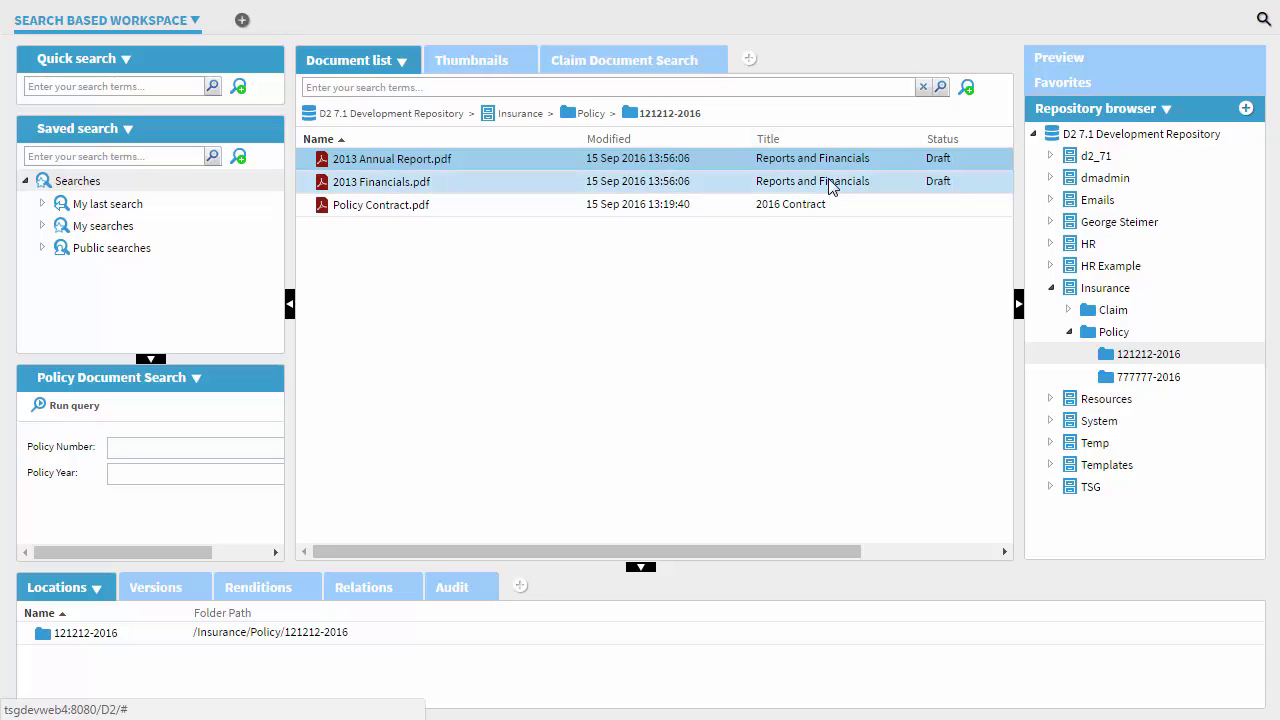
{"action": "left_click", "coordinate": [830, 186], "text": "ctrl"}
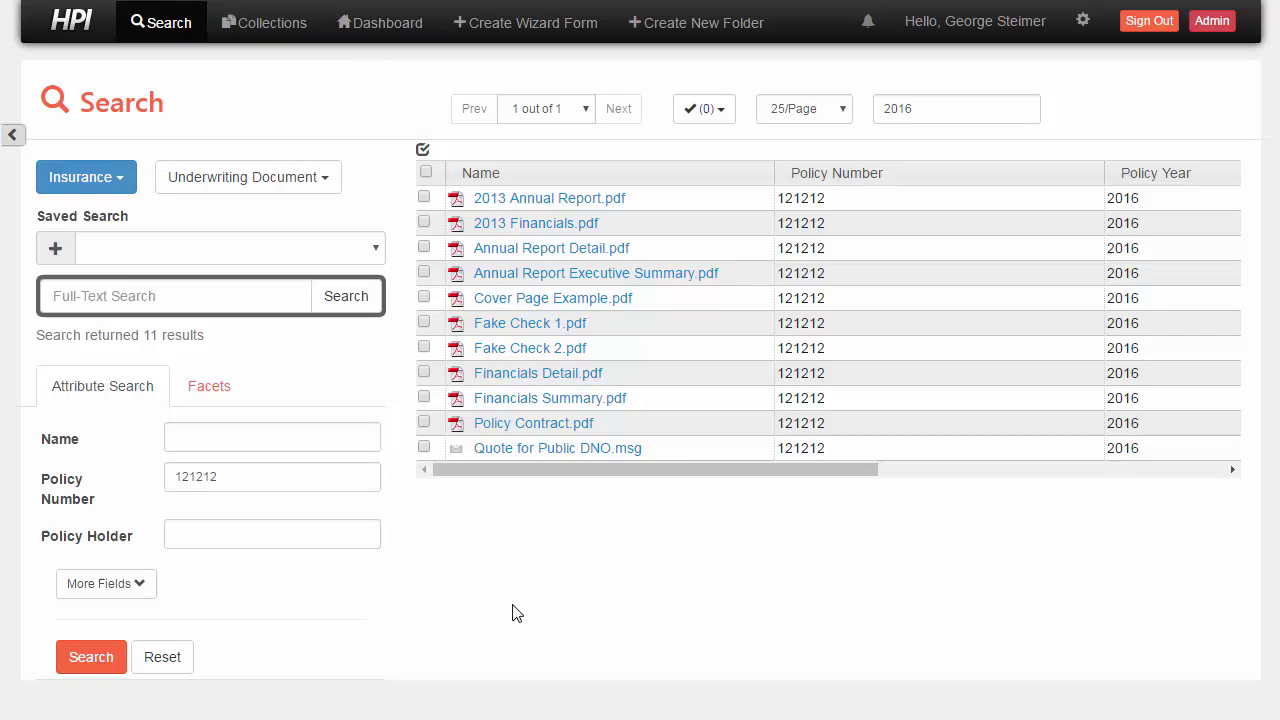
In HPI, collapse the search criteria and select 2013 Annual Report.pdf and 2013 Financials.pdf in the results
{"action": "left_click", "coordinate": [13, 134]}
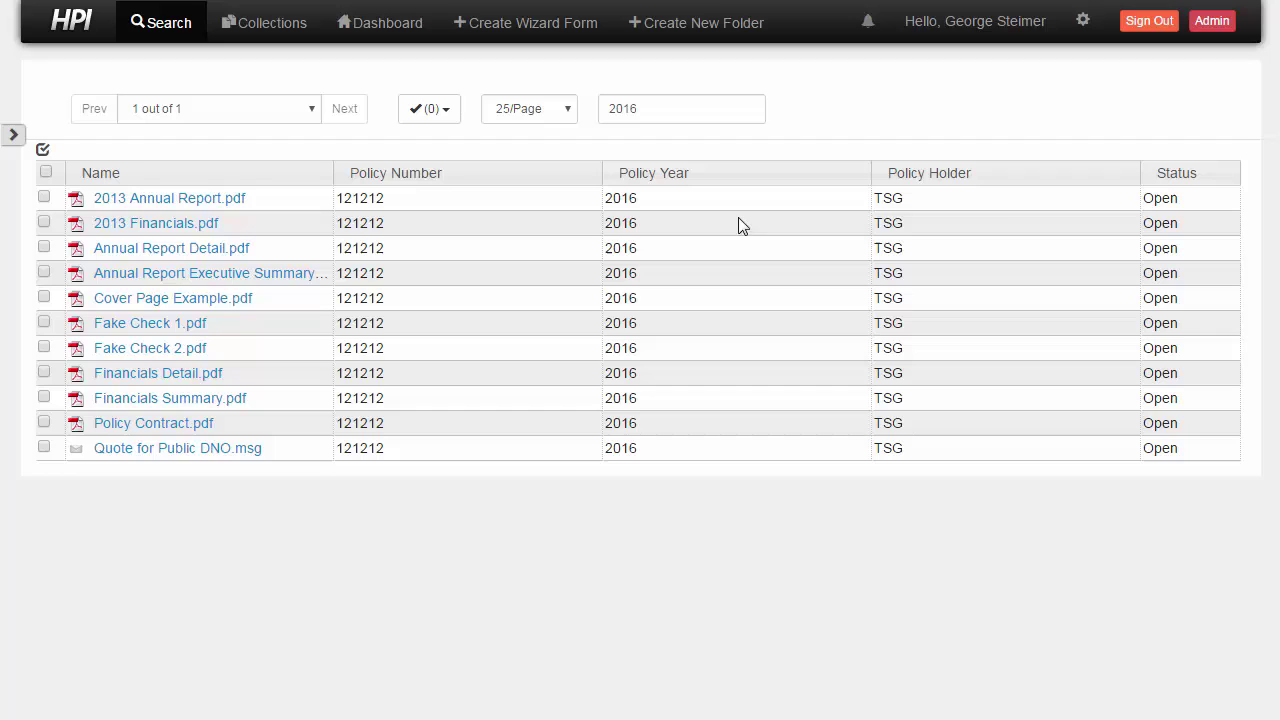
{"action": "left_click", "coordinate": [43, 197]}
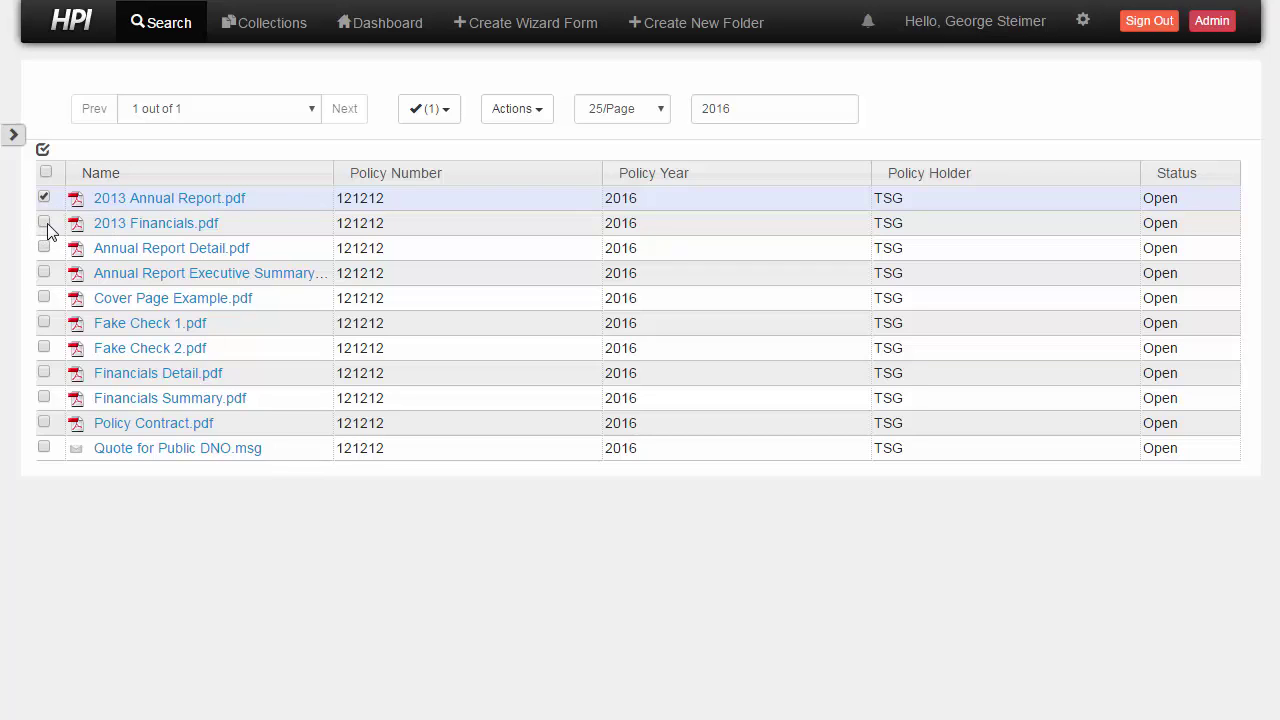
{"action": "left_click", "coordinate": [43, 222]}
Review the bulk actions offered for the two selected documents
{"action": "left_click", "coordinate": [519, 112]}
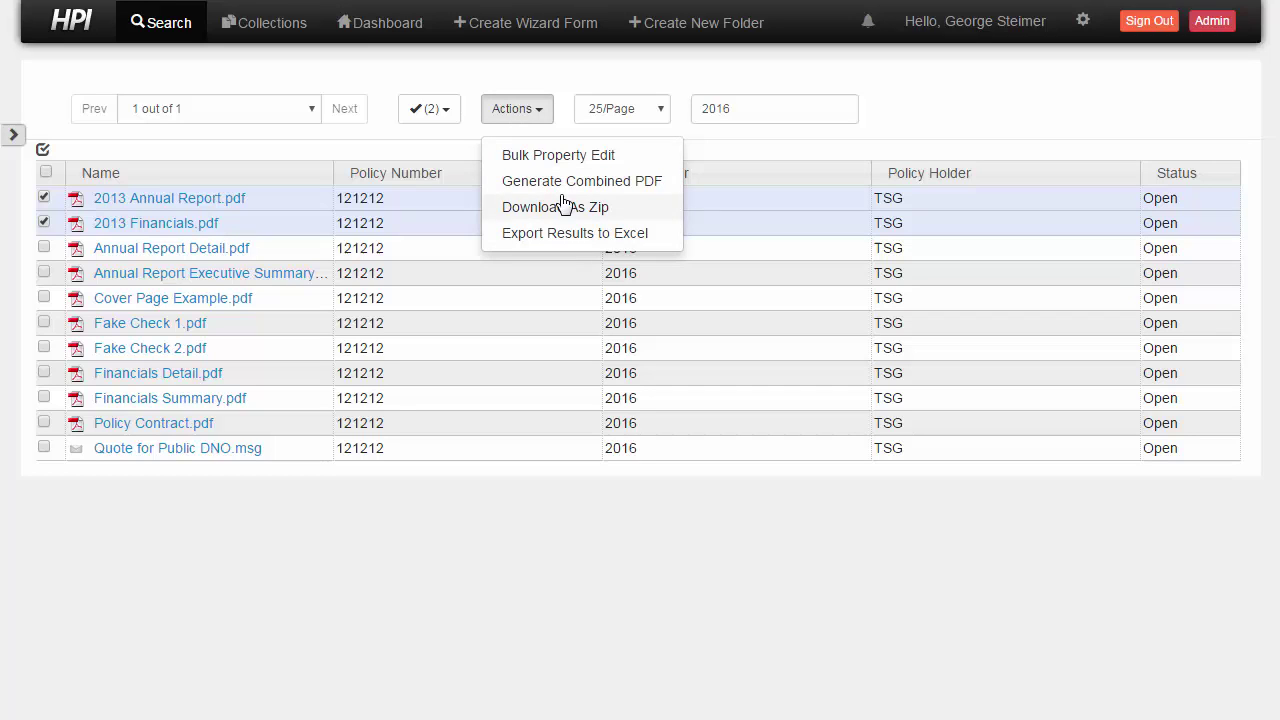
{"action": "left_click", "coordinate": [563, 120]}
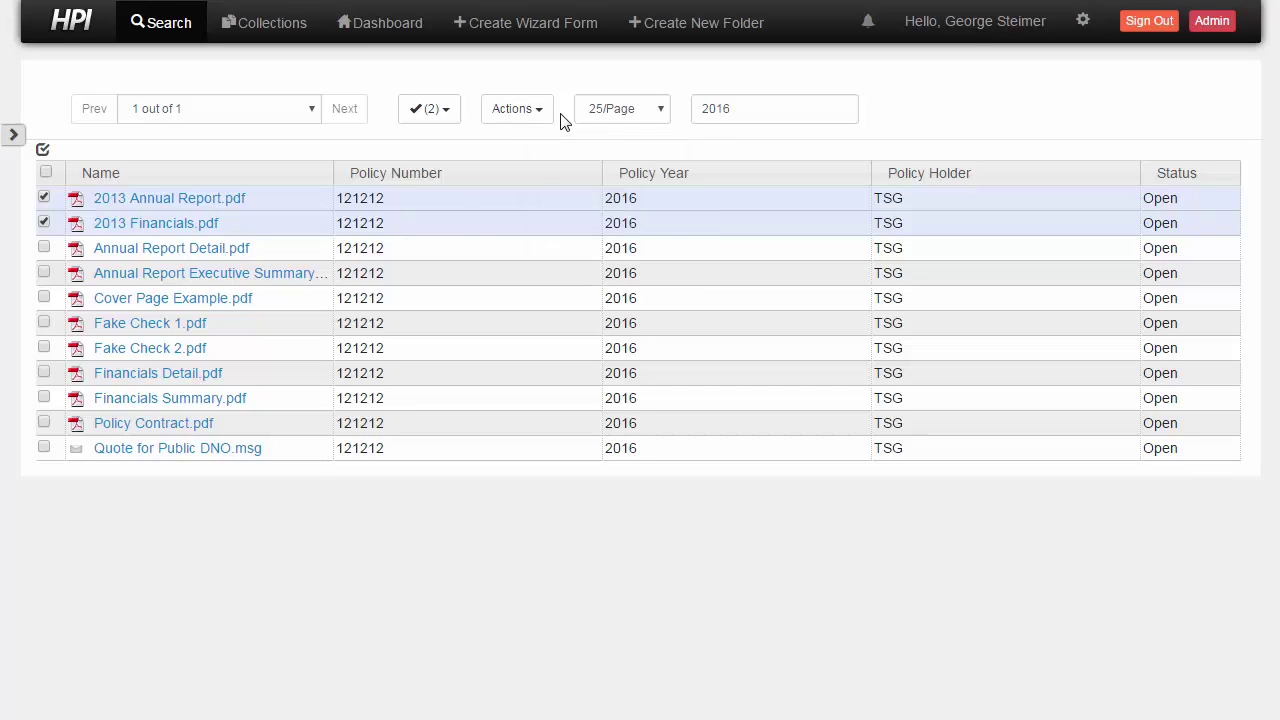
{"action": "right_click", "coordinate": [278, 206]}
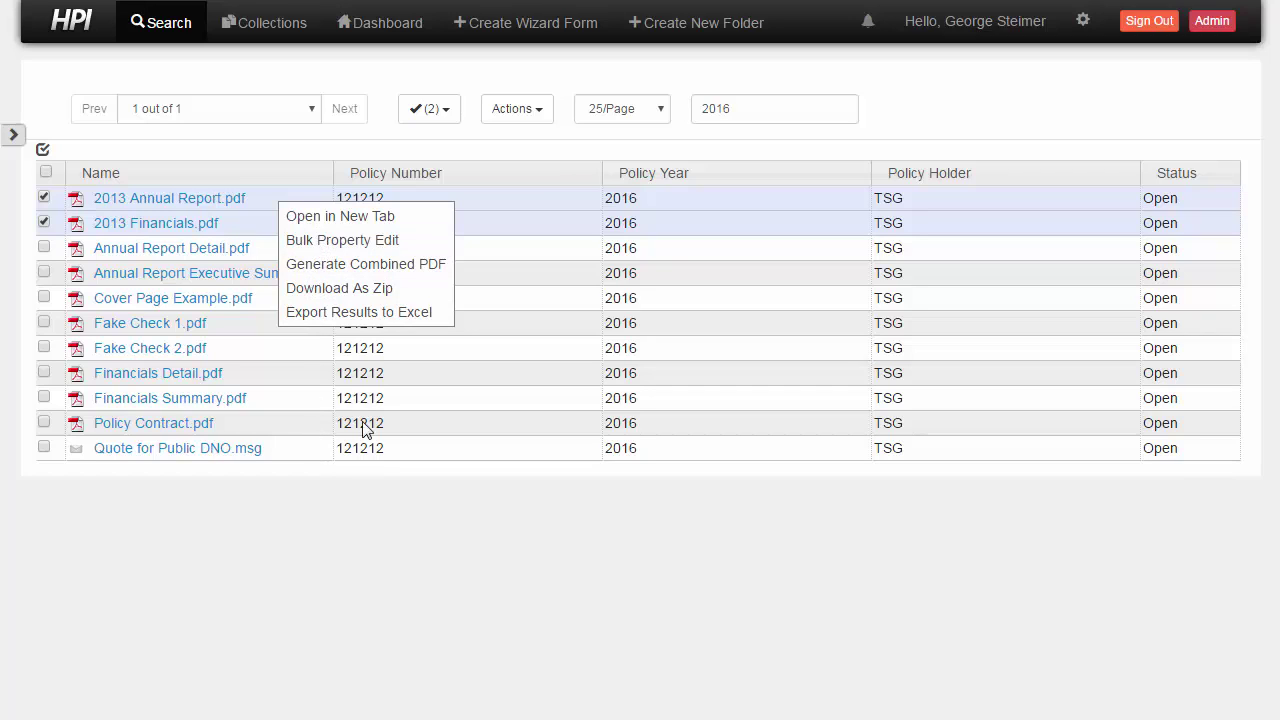
{"action": "left_click", "coordinate": [331, 145]}
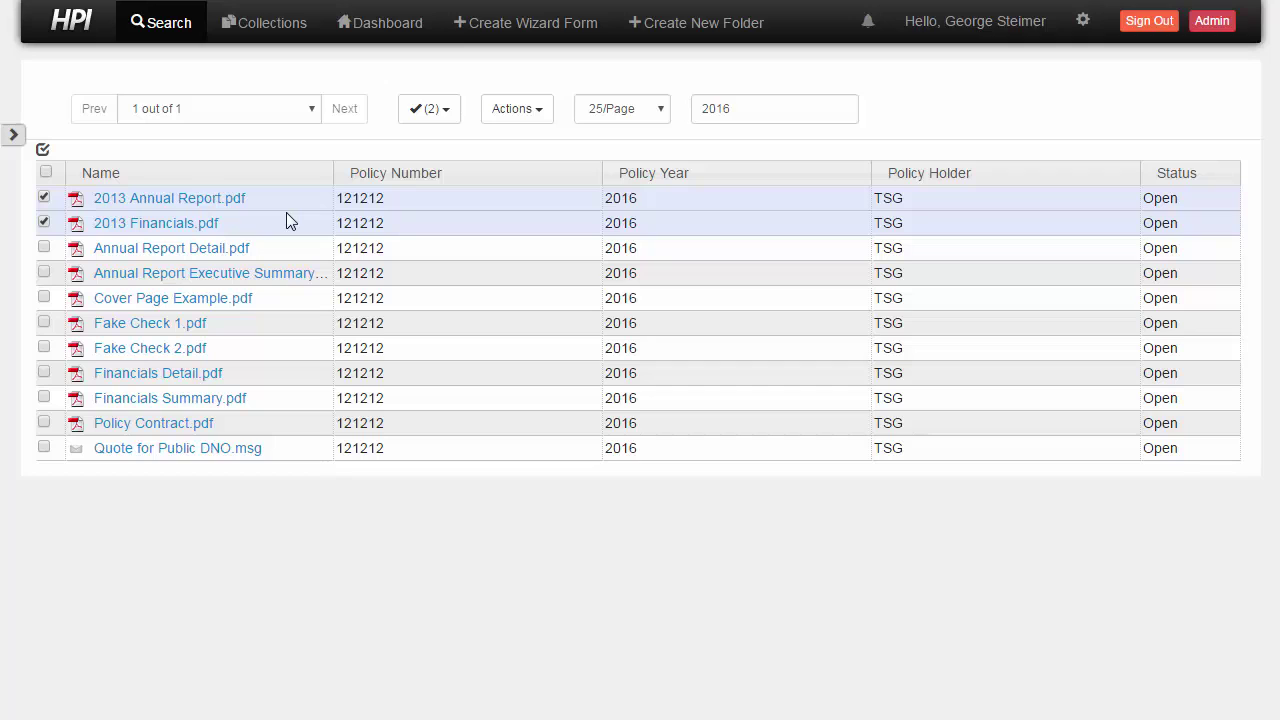
{"action": "left_click", "coordinate": [532, 124]}
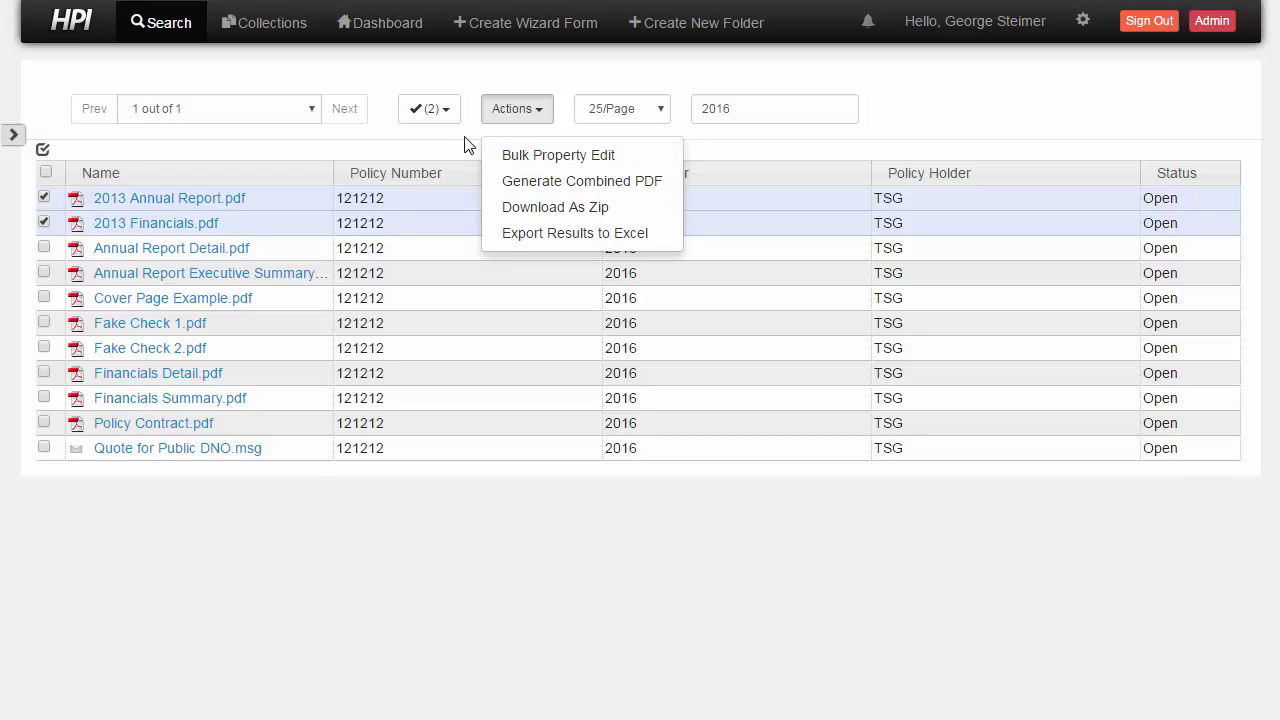
{"action": "left_click", "coordinate": [313, 146]}
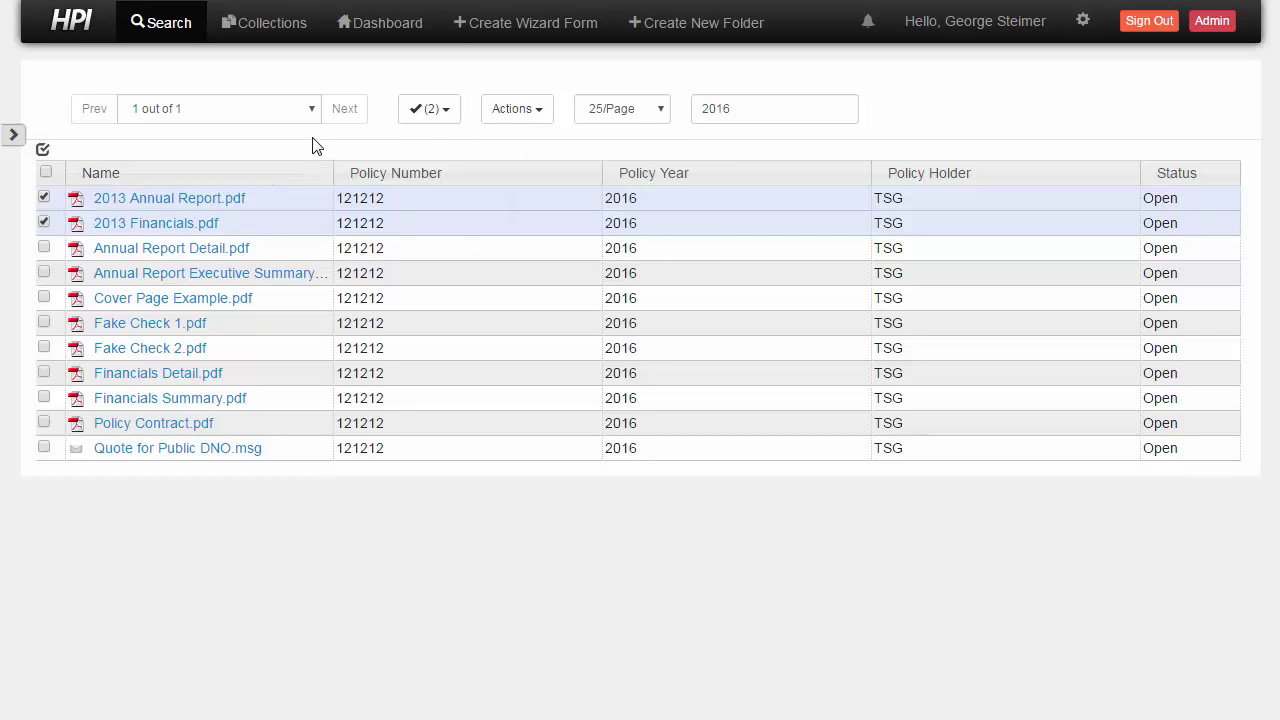
Open Bulk Property Edit for the two selected documents and look over its property fields
{"action": "right_click", "coordinate": [285, 203]}
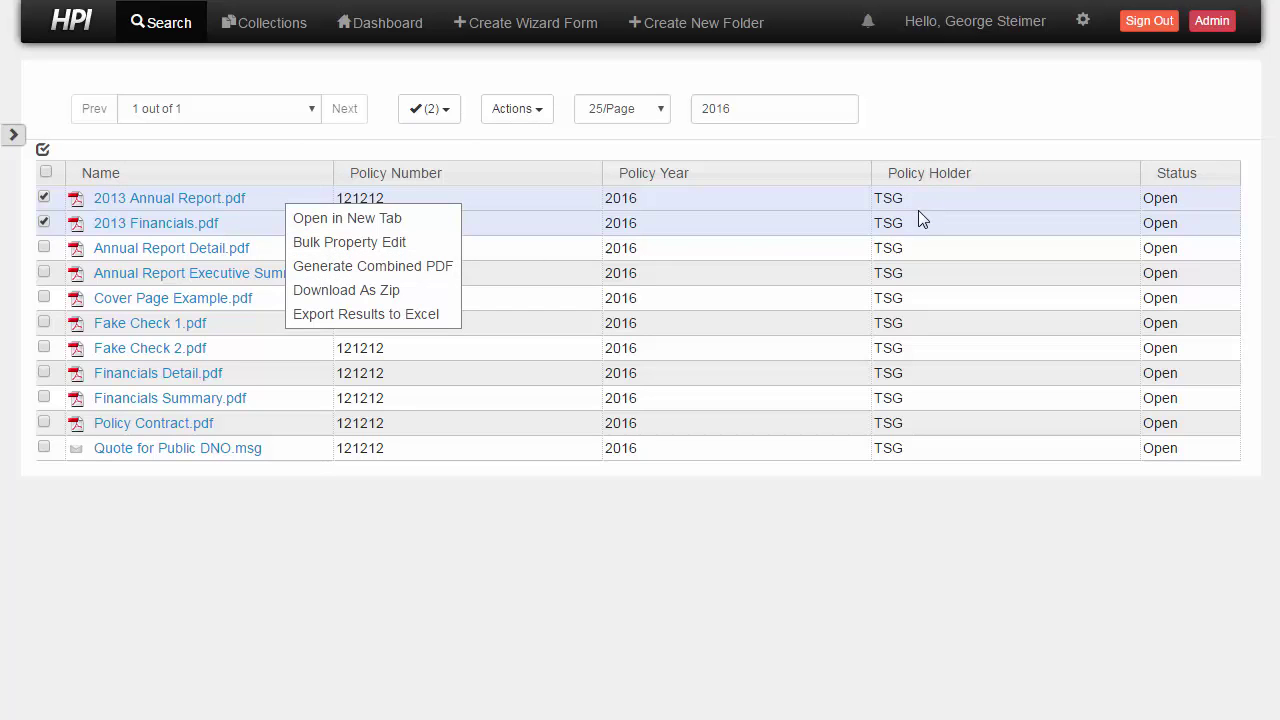
{"action": "left_click", "coordinate": [368, 243]}
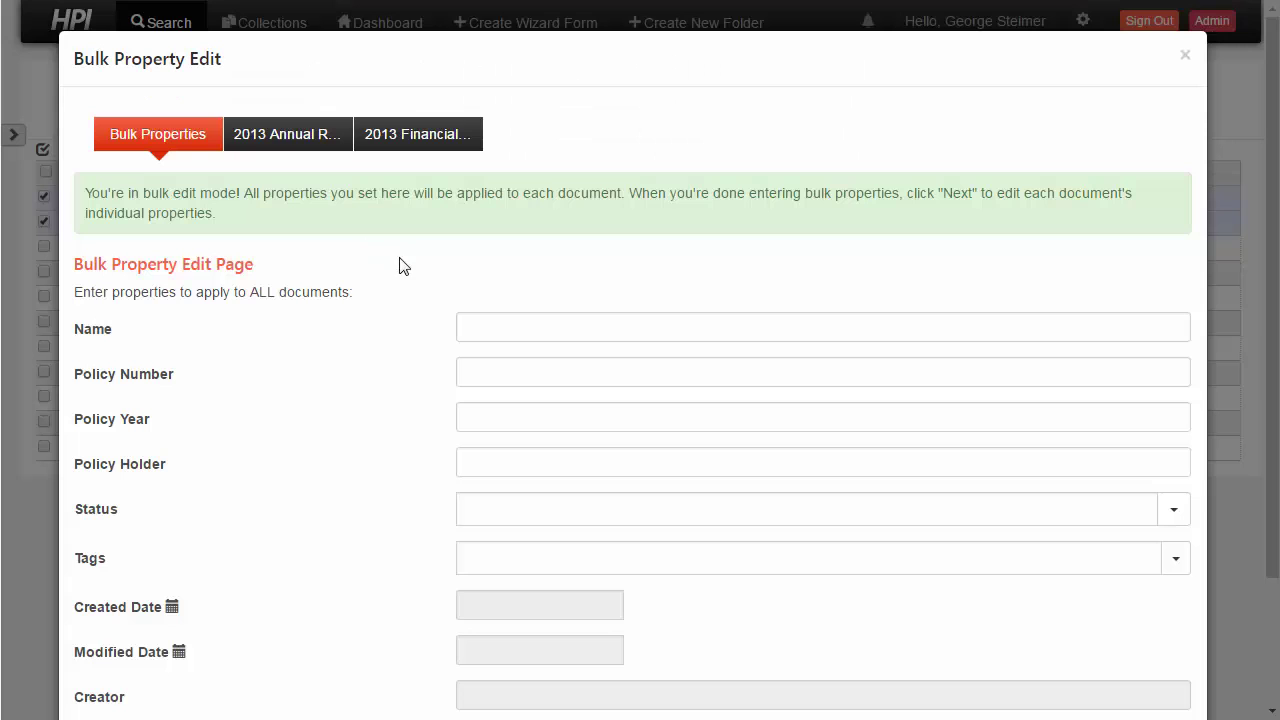
{"action": "scroll", "coordinate": [420, 274], "scroll_direction": "down", "scroll_amount": 2}
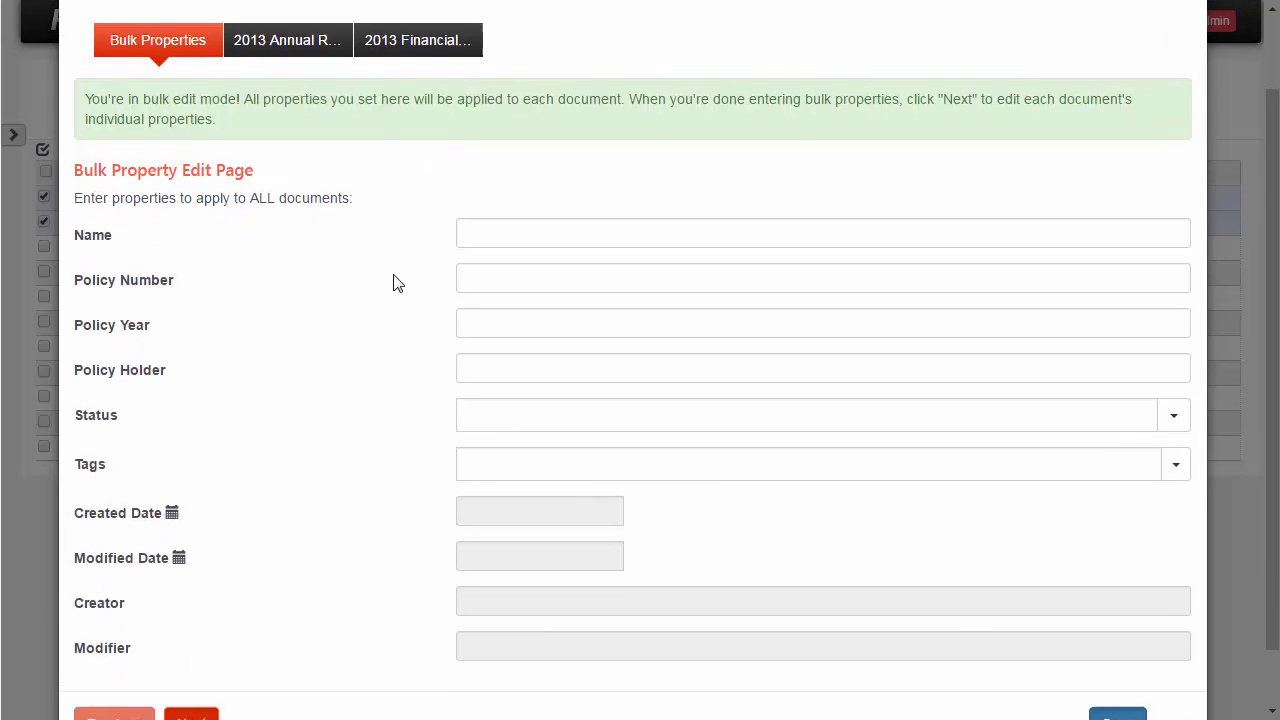
{"action": "scroll", "coordinate": [340, 277], "scroll_direction": "up", "scroll_amount": 2}
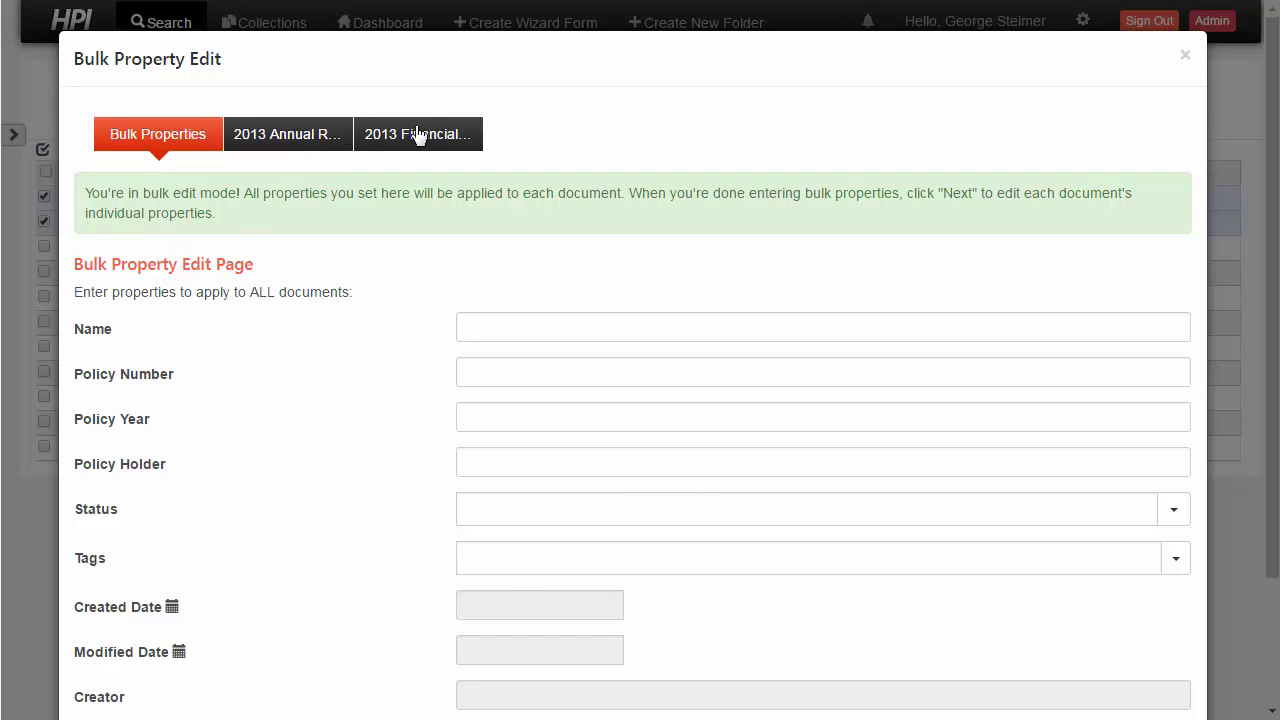
{"action": "scroll", "coordinate": [405, 280], "scroll_direction": "down", "scroll_amount": 3}
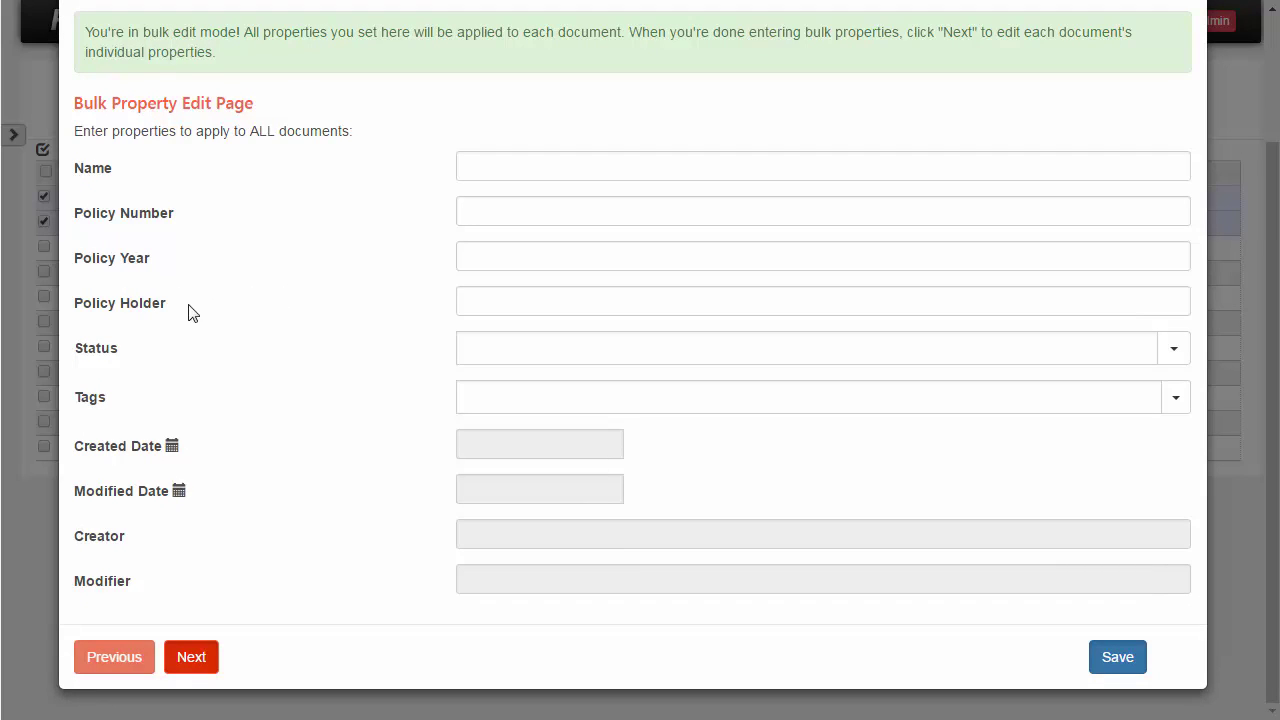
Set the Policy Holder to Acme Corp for all selected documents and save the bulk edit
{"action": "left_click", "coordinate": [657, 303]}
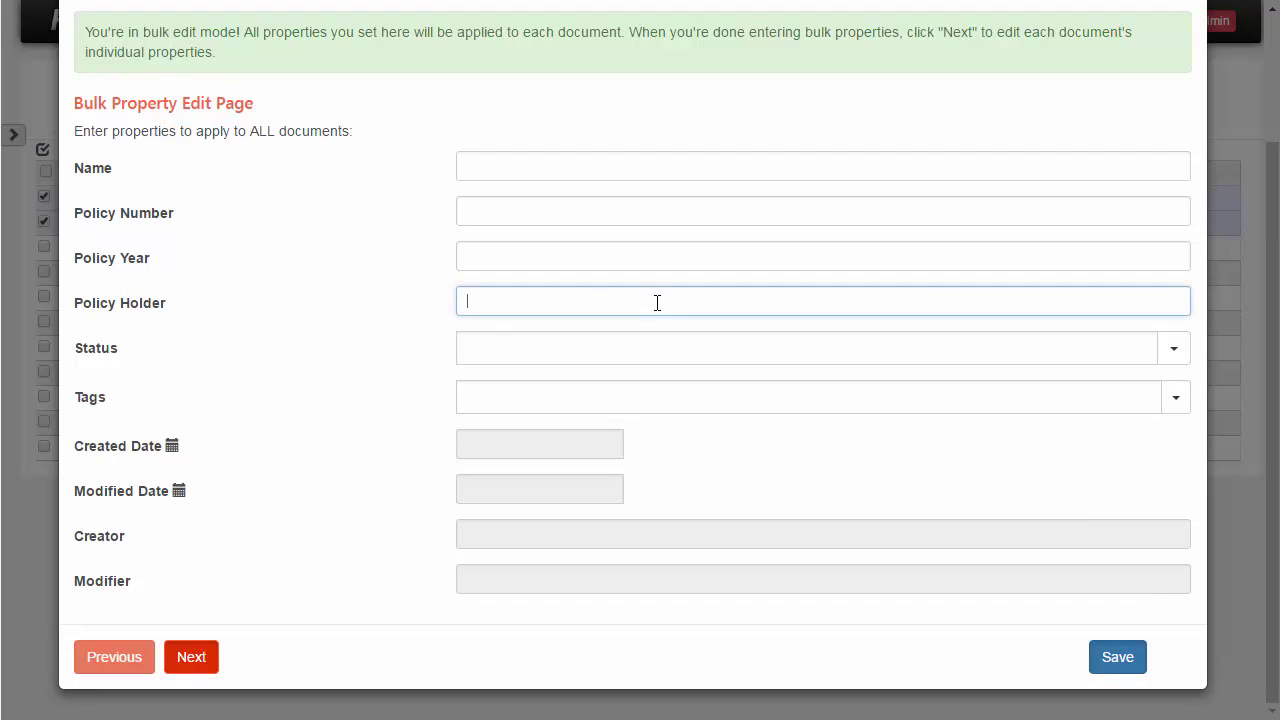
{"action": "type", "text": "Acme Co"}
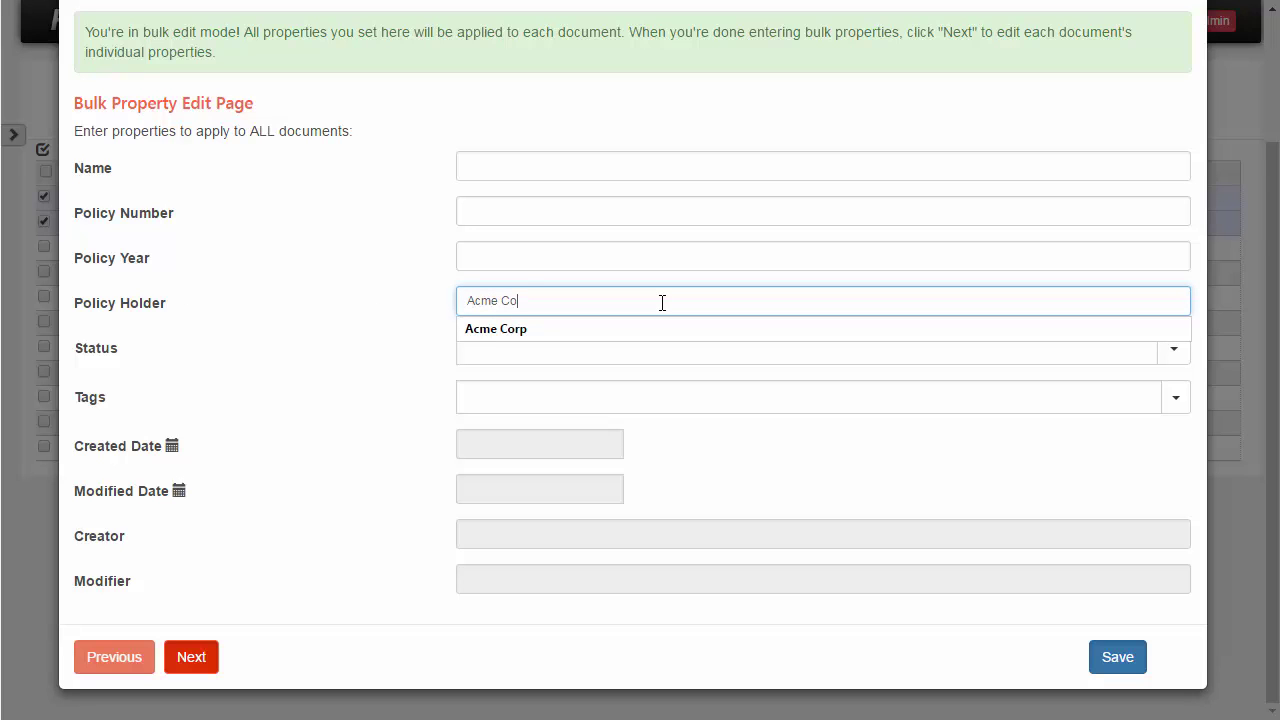
{"action": "key", "text": "Down"}
{"action": "key", "text": "Return"}
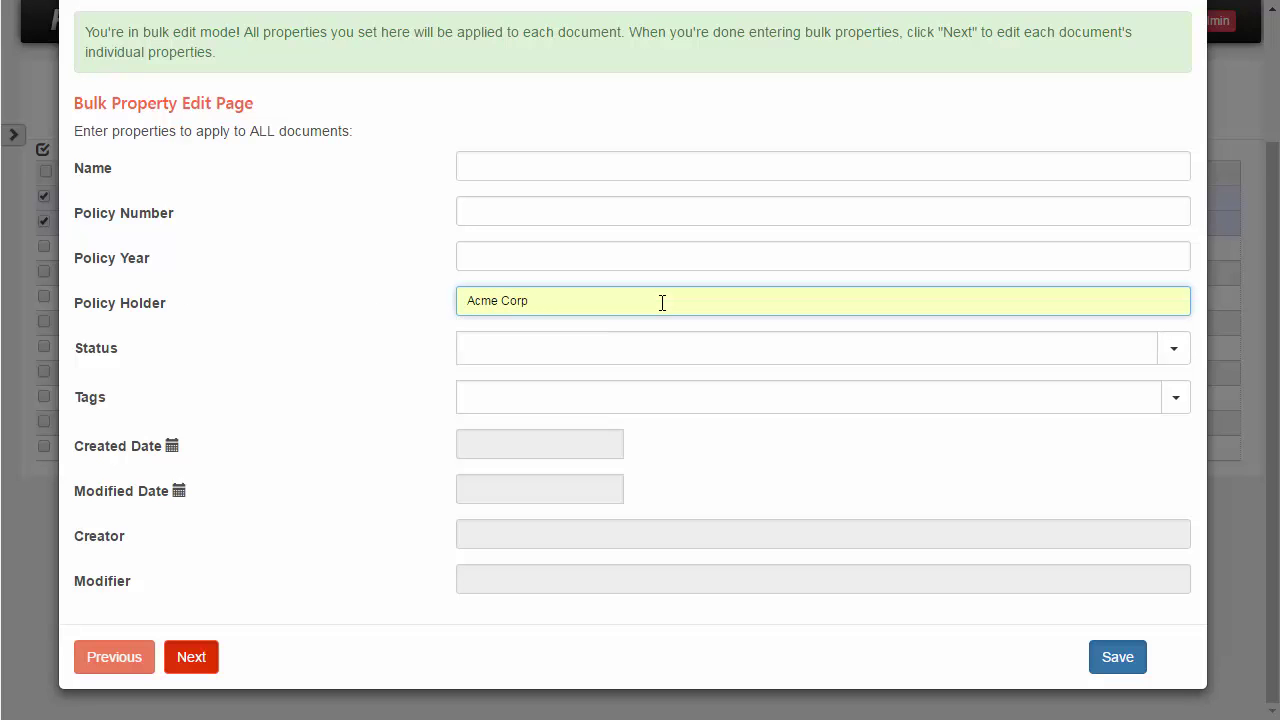
{"action": "left_click", "coordinate": [1124, 662]}
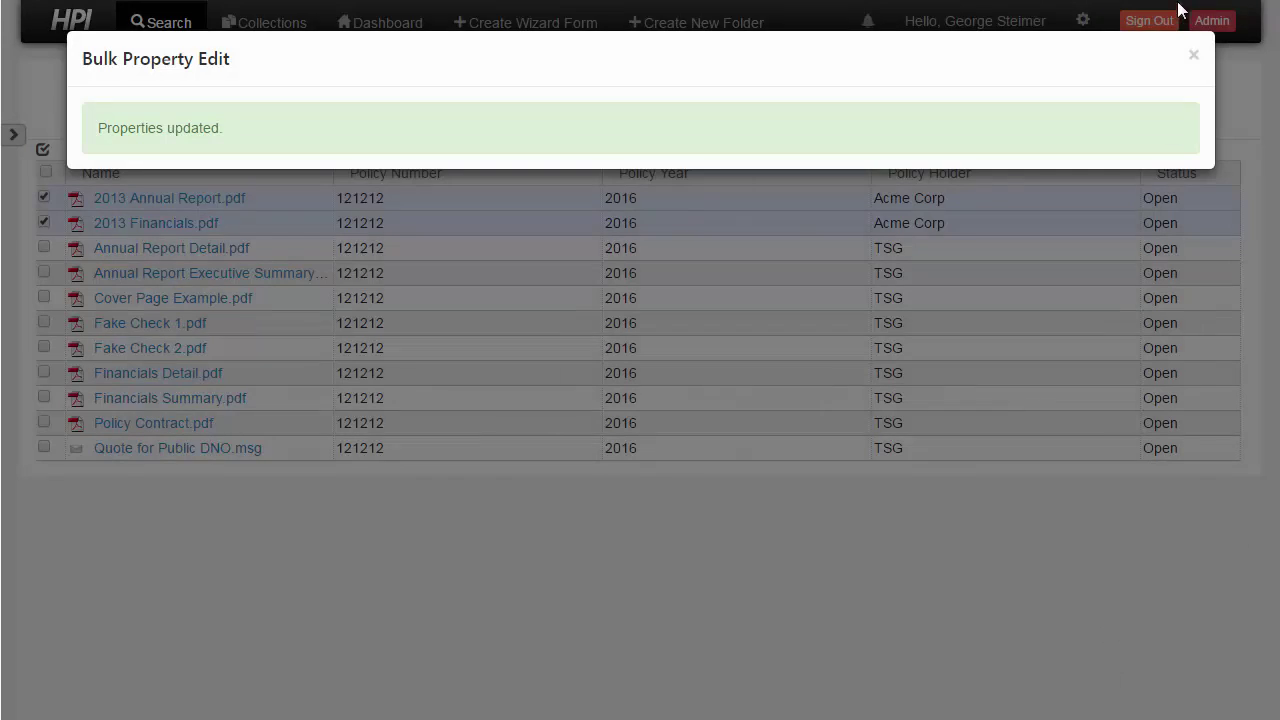
Close the finished edit, reopen Bulk Property Edit for the two selected documents, and set the Policy Holder to TSG for all
{"action": "left_click", "coordinate": [1195, 56]}
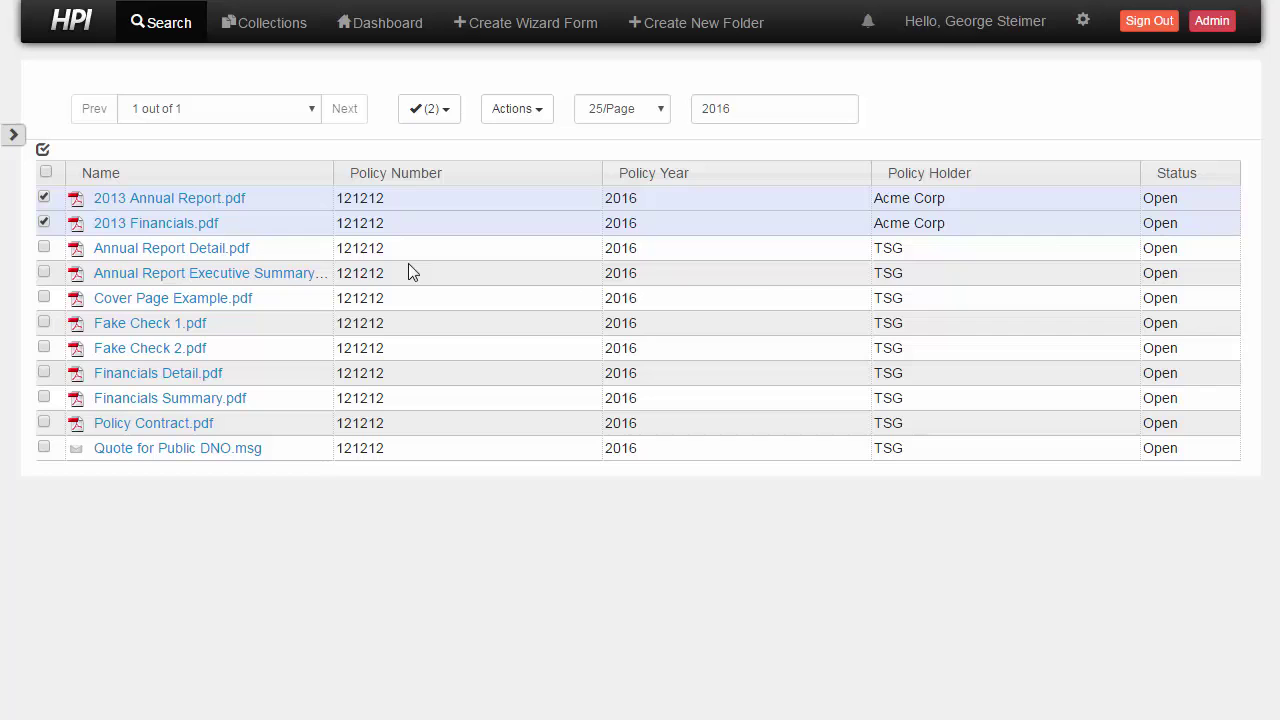
{"action": "right_click", "coordinate": [276, 205]}
{"action": "left_click", "coordinate": [320, 245]}
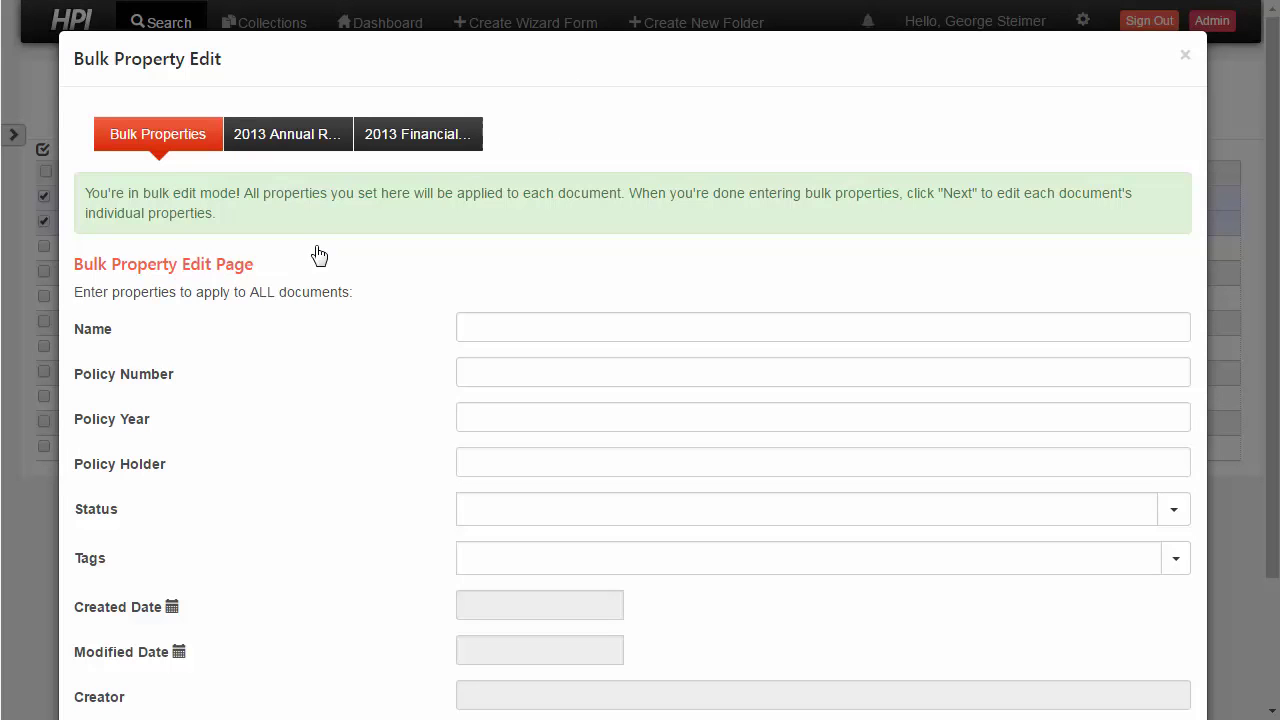
{"action": "left_click", "coordinate": [504, 466]}
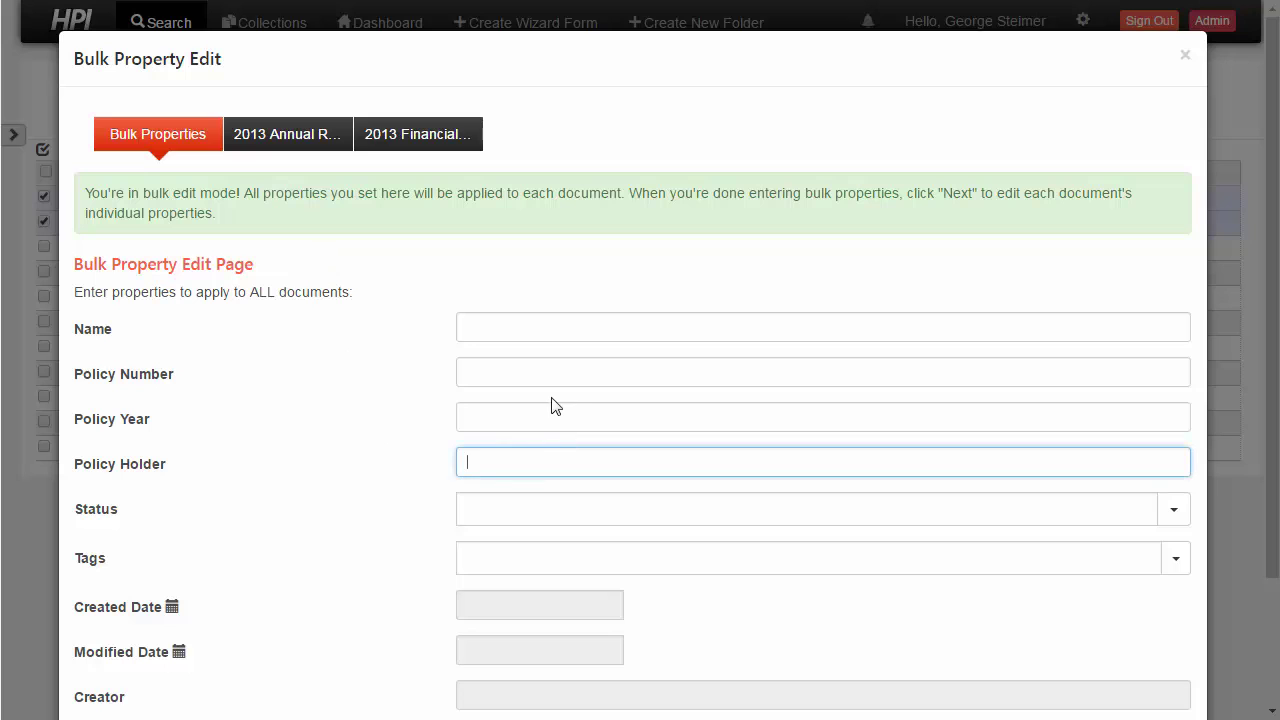
{"action": "type", "text": "TSG"}
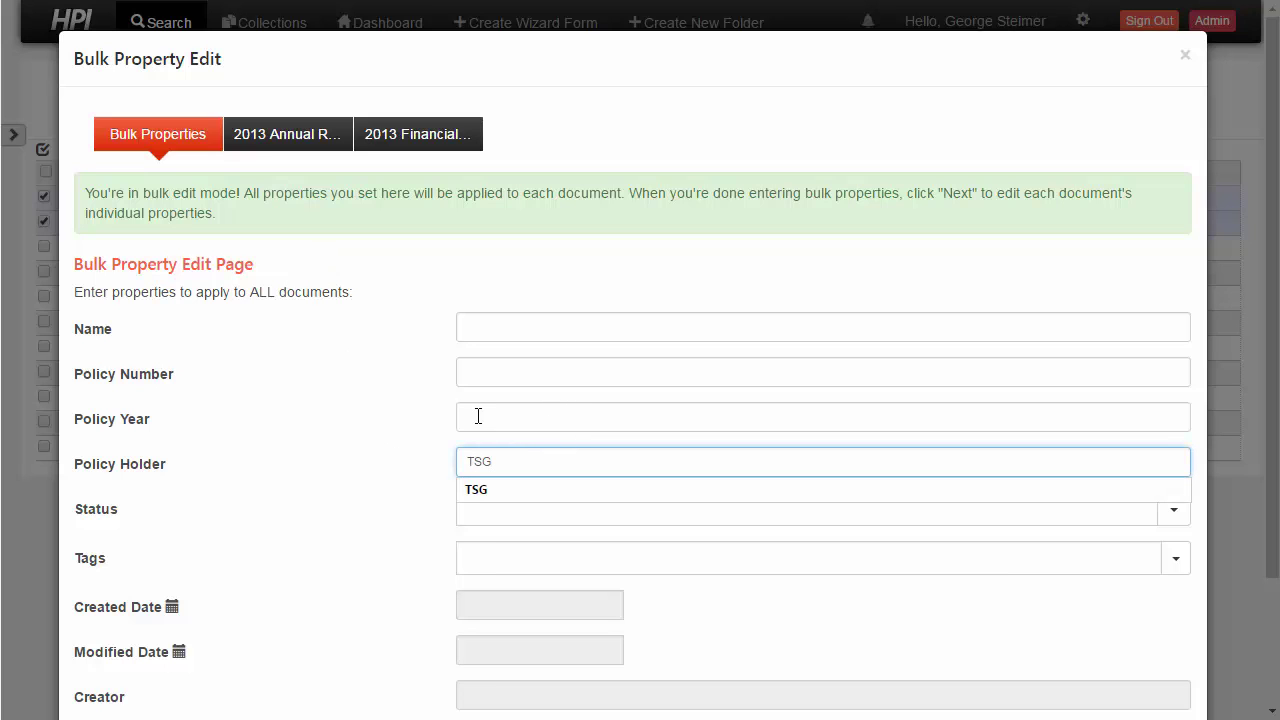
{"action": "left_click", "coordinate": [383, 420]}
{"action": "scroll", "coordinate": [440, 457], "scroll_direction": "down", "scroll_amount": 3}
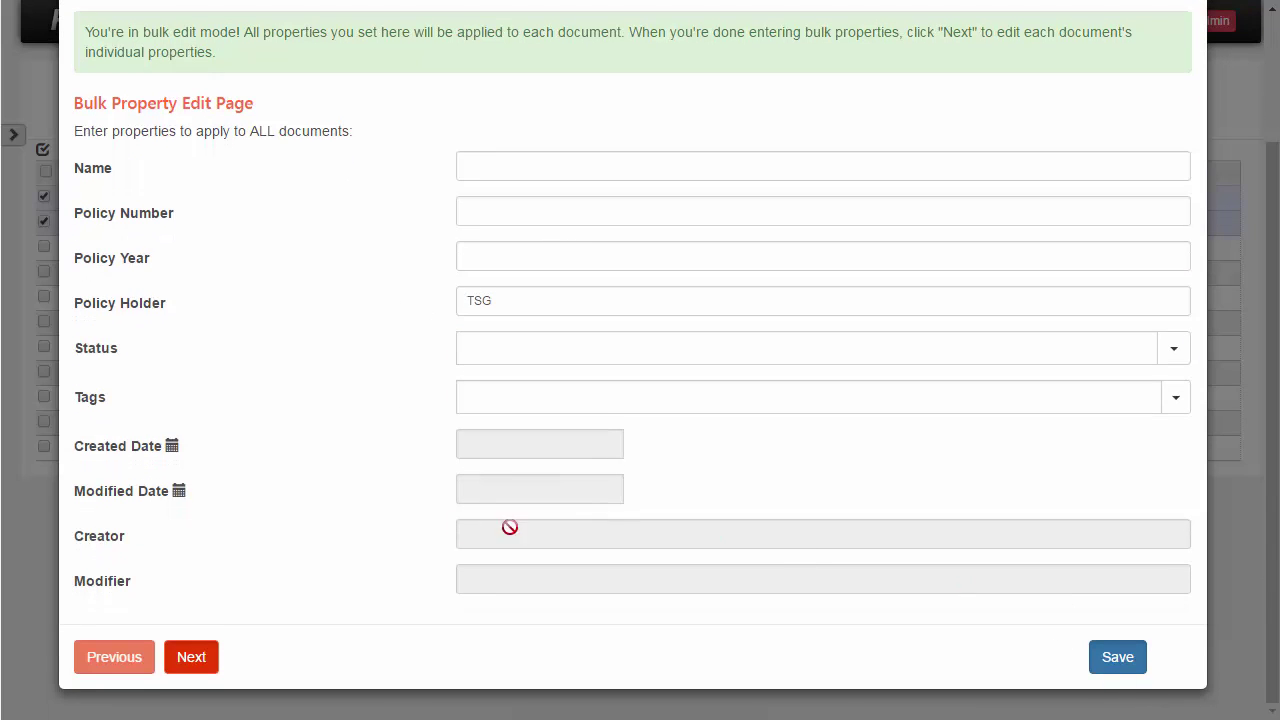
Check the Policy Holder in the individual properties of 2013 Annual Report.pdf and open those of 2013 Financials.pdf
{"action": "left_click", "coordinate": [205, 664]}
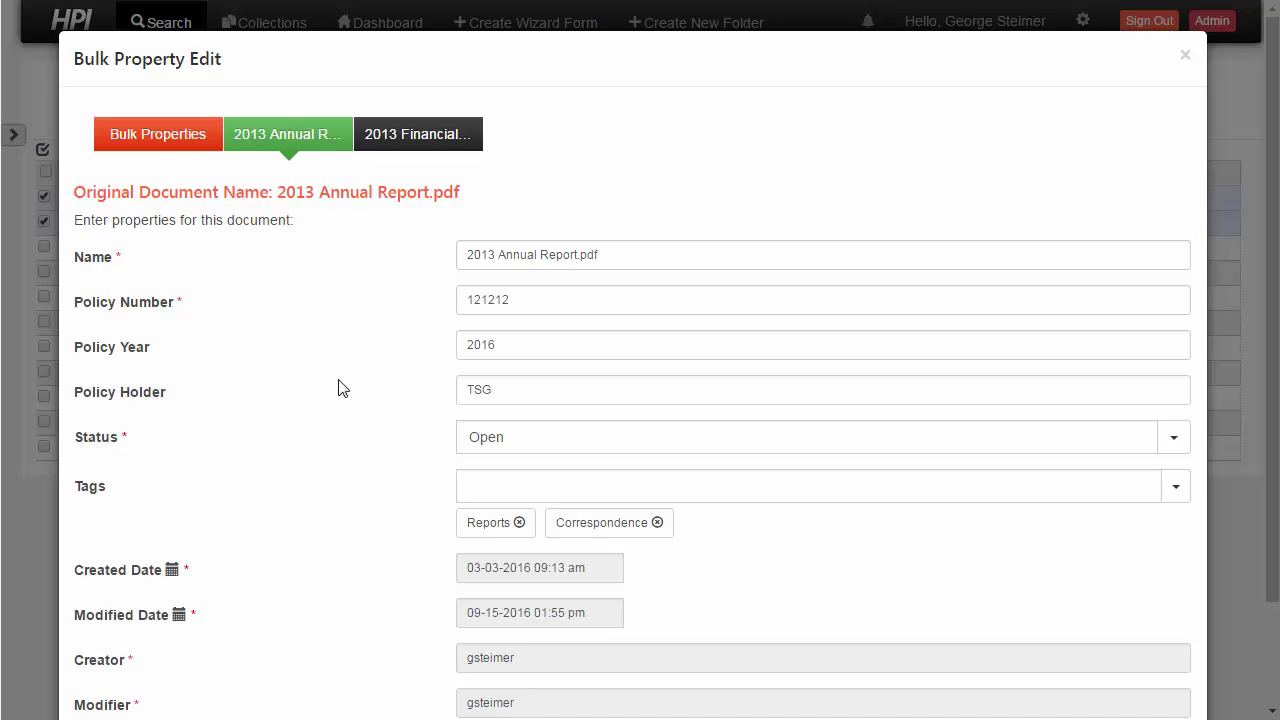
{"action": "double_click", "coordinate": [501, 389]}
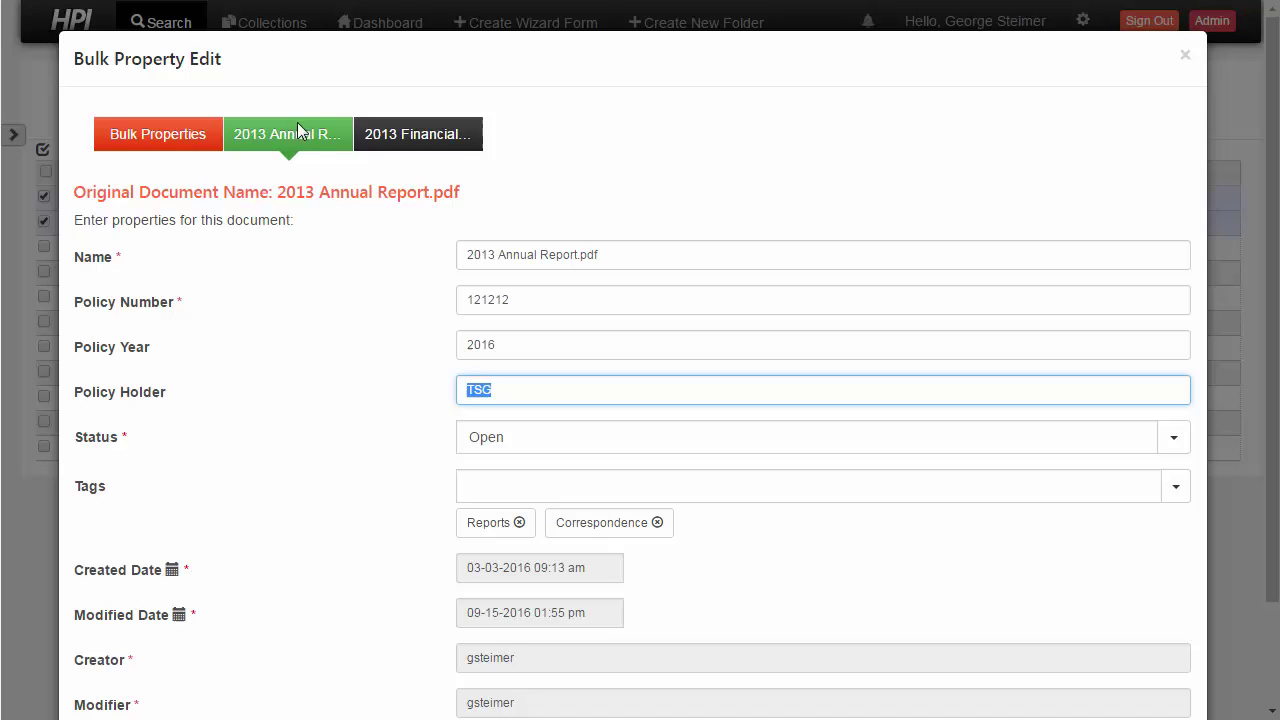
{"action": "left_click", "coordinate": [414, 146]}
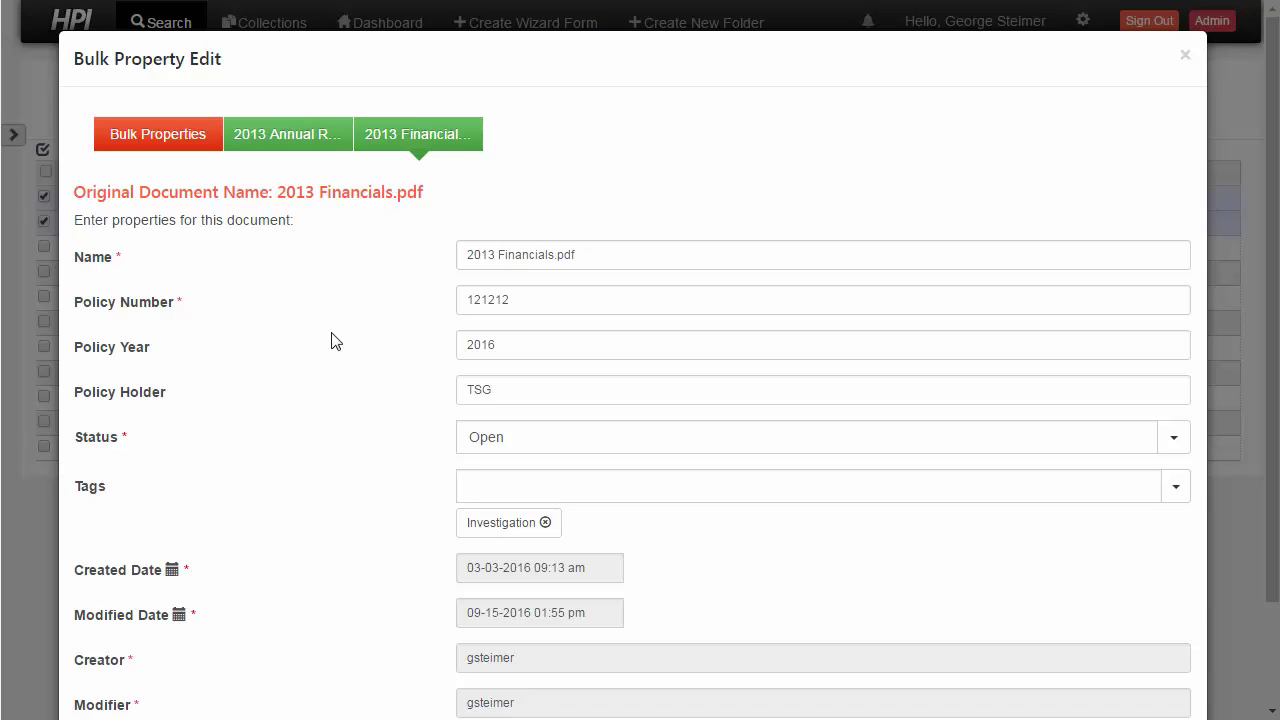
Set the Status of 2013 Financials.pdf to In Review, save the bulk edit, and return to the search results
{"action": "scroll", "coordinate": [323, 337], "scroll_direction": "down", "scroll_amount": 1}
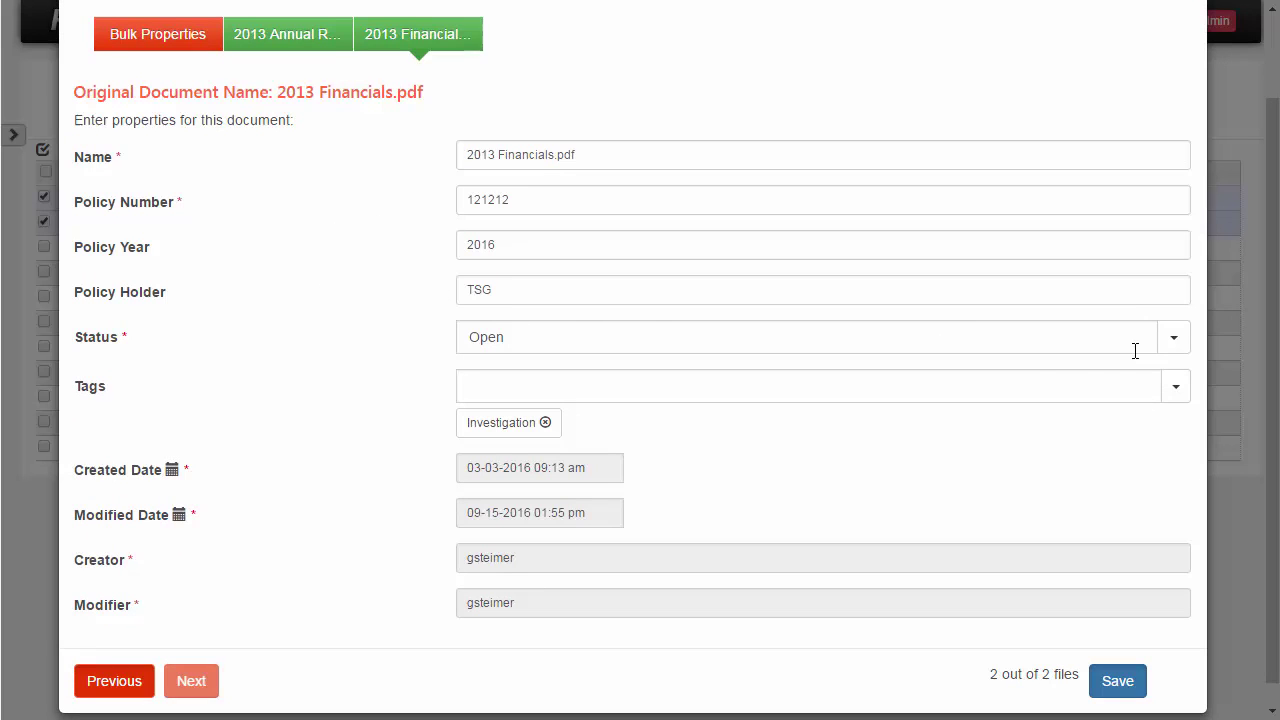
{"action": "right_click", "coordinate": [1175, 345]}
{"action": "left_click", "coordinate": [1177, 347]}
{"action": "left_click", "coordinate": [1177, 347]}
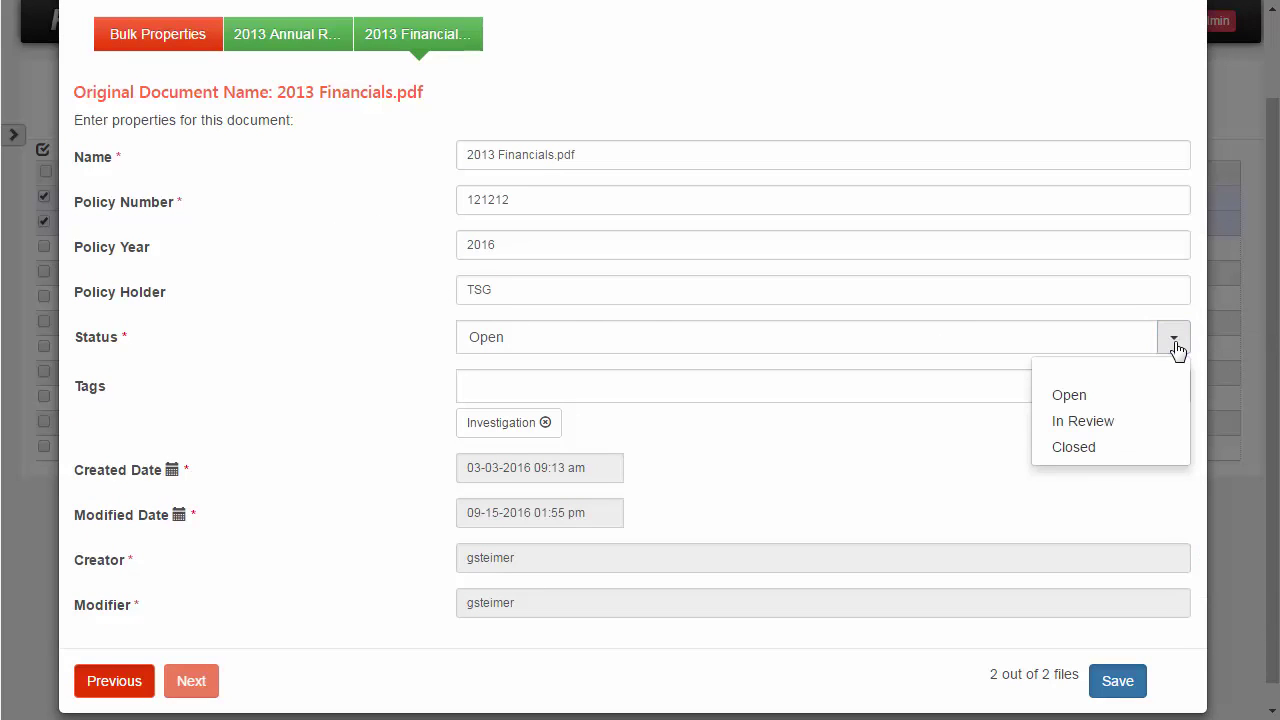
{"action": "left_click", "coordinate": [1118, 430]}
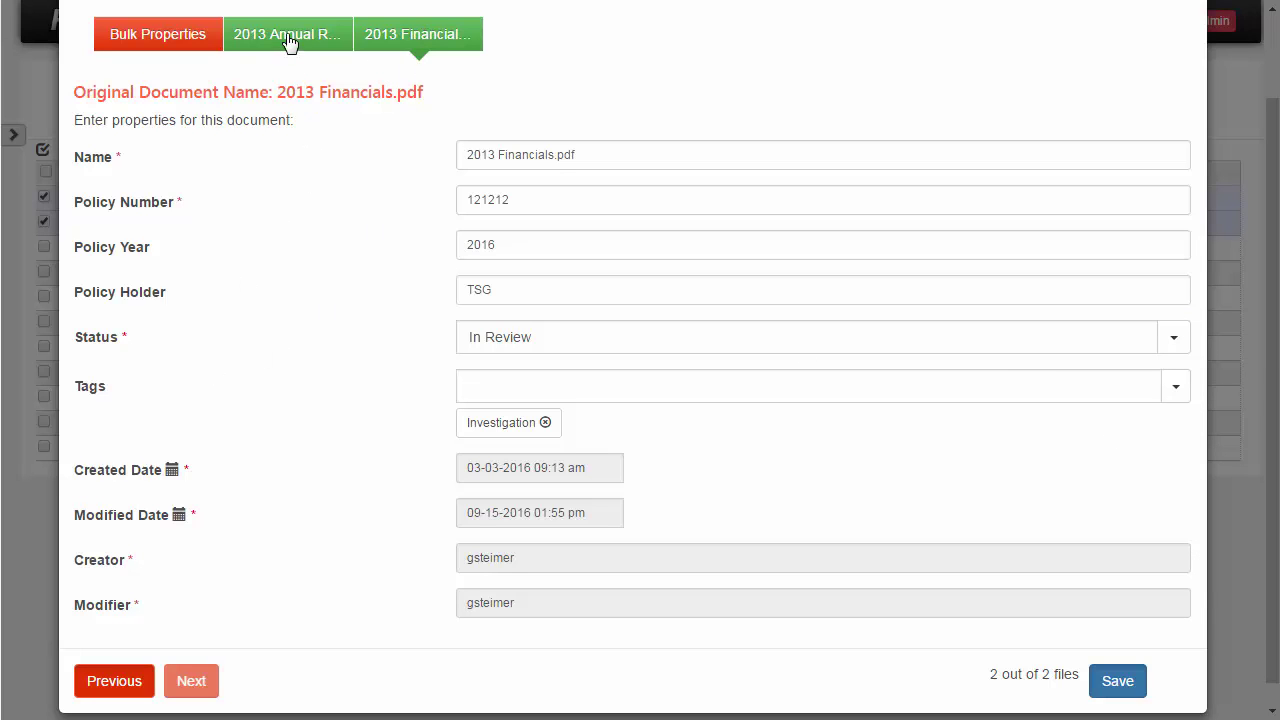
{"action": "left_click", "coordinate": [1118, 681]}
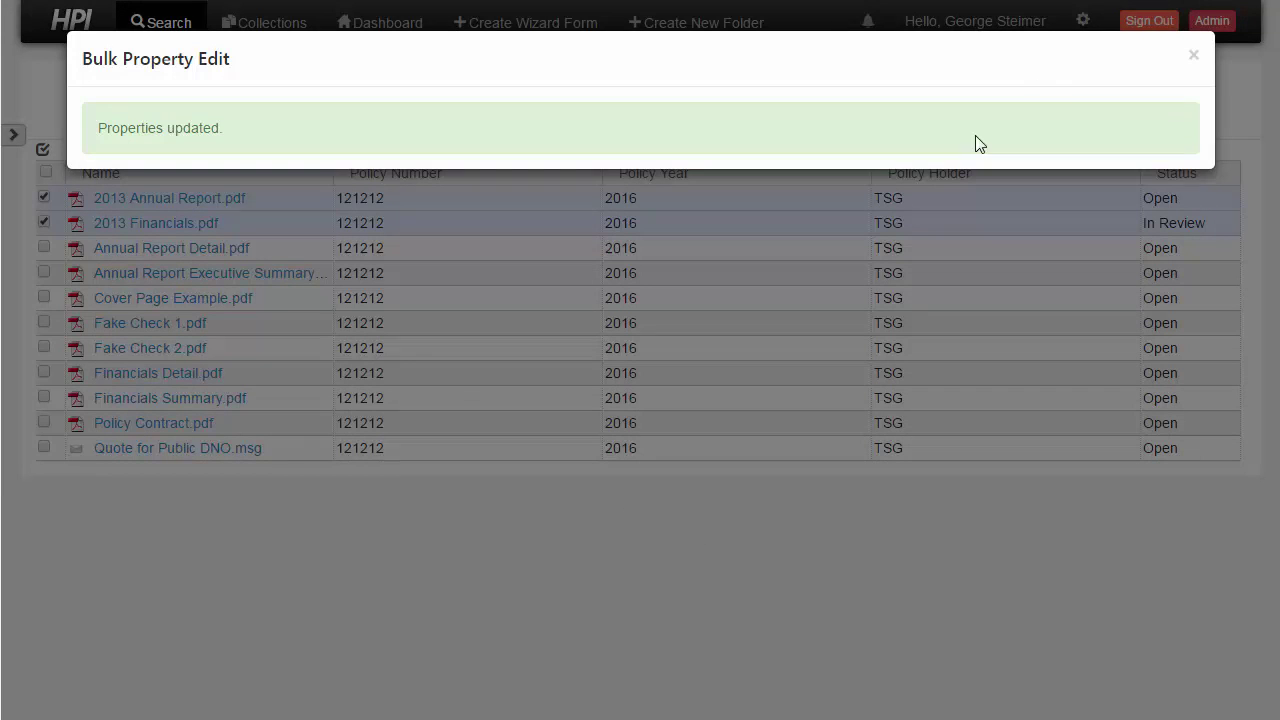
{"action": "left_click", "coordinate": [1193, 57]}
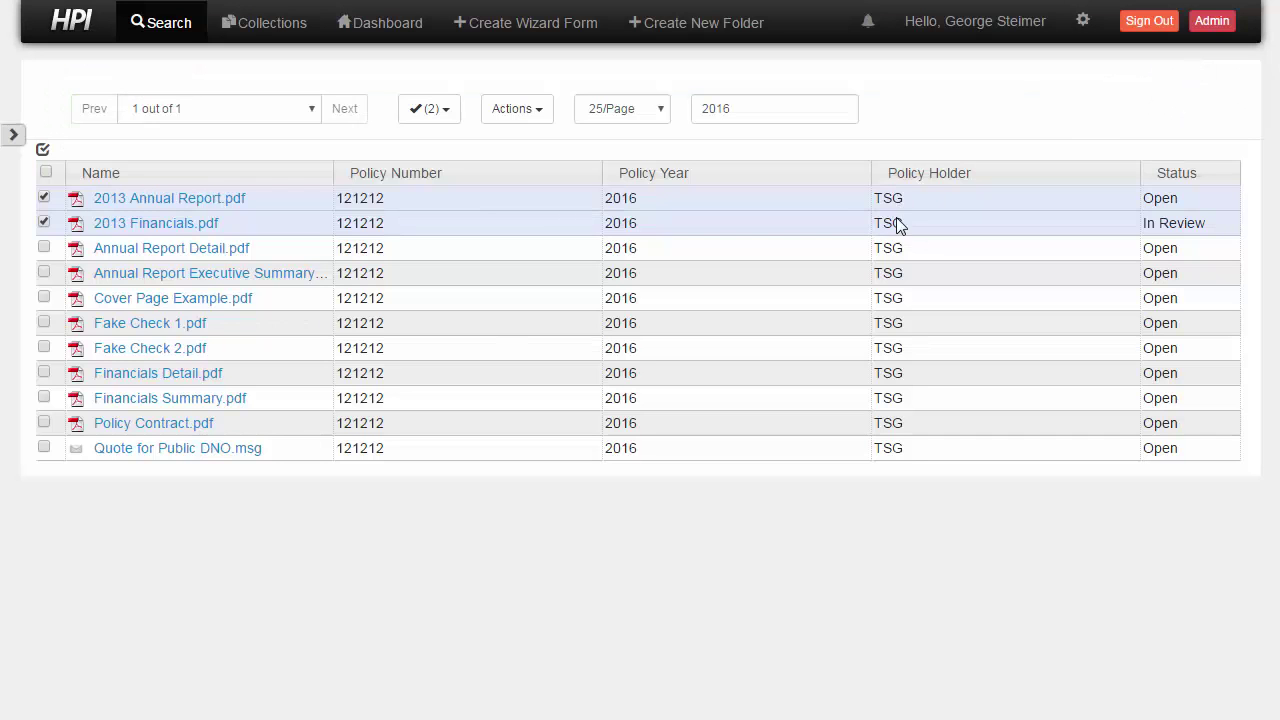